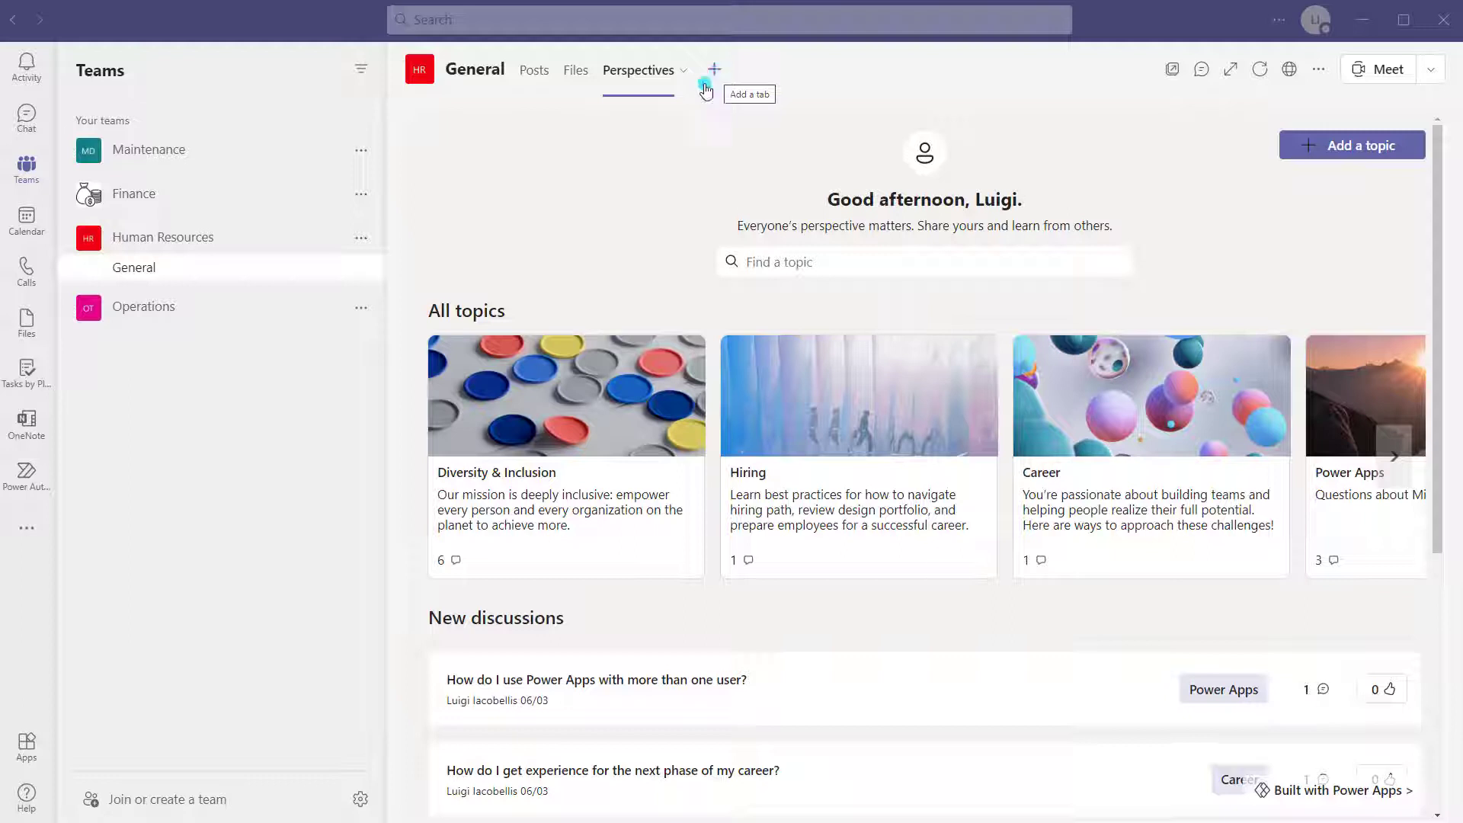
pyautogui.click(28, 534)
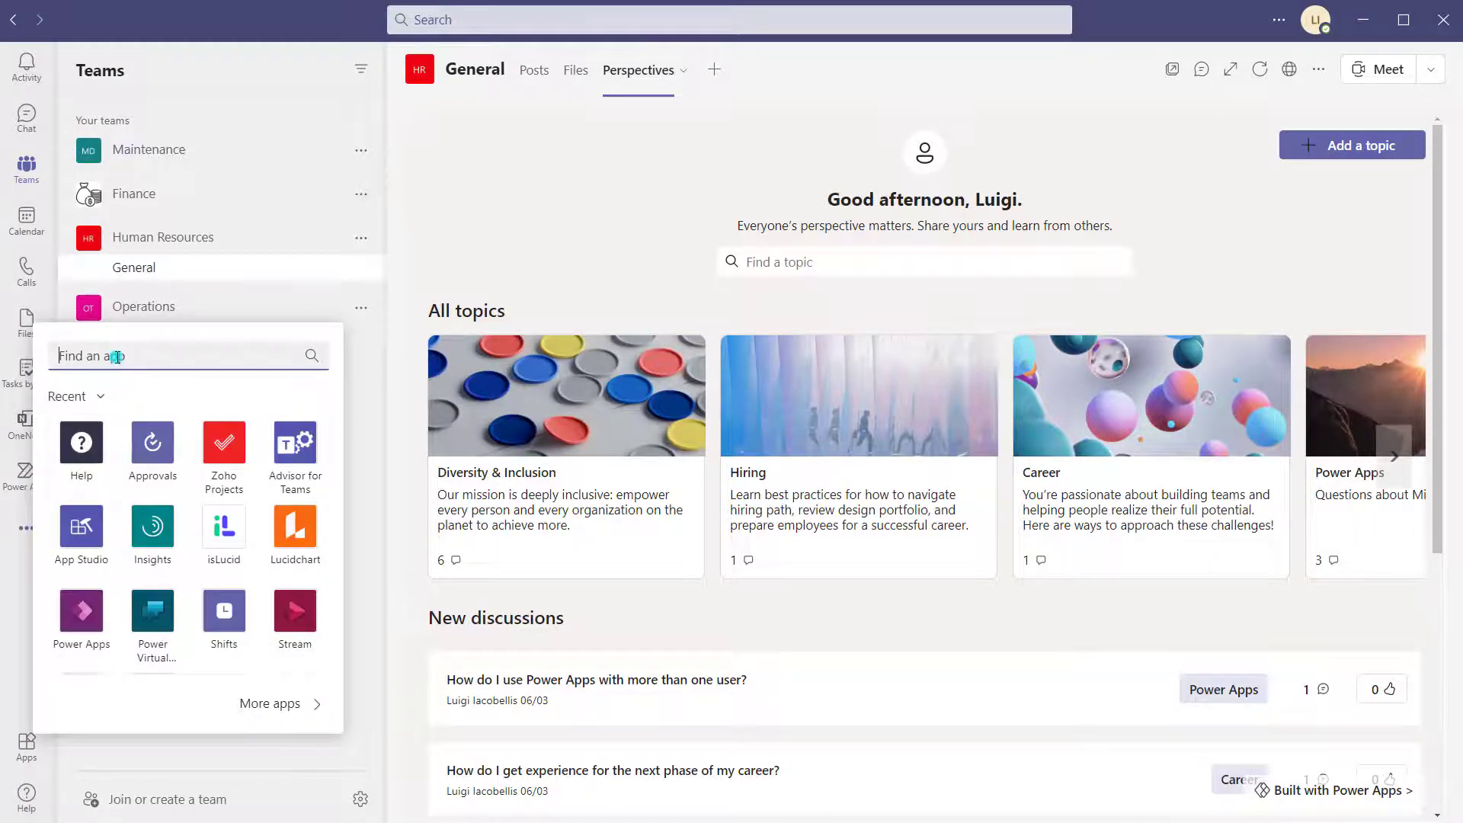
pyautogui.write('perspec')
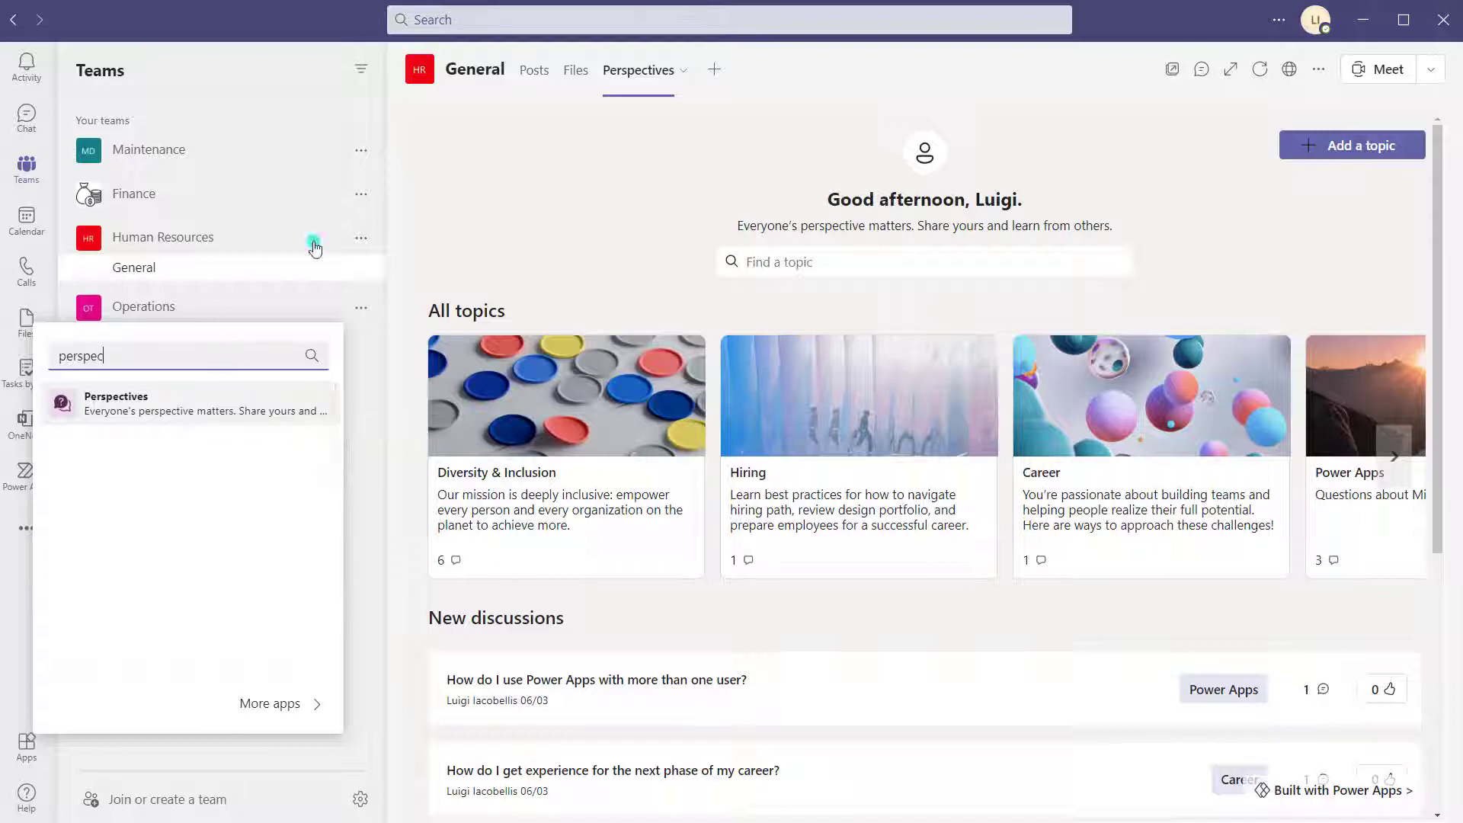
pyautogui.click(568, 245)
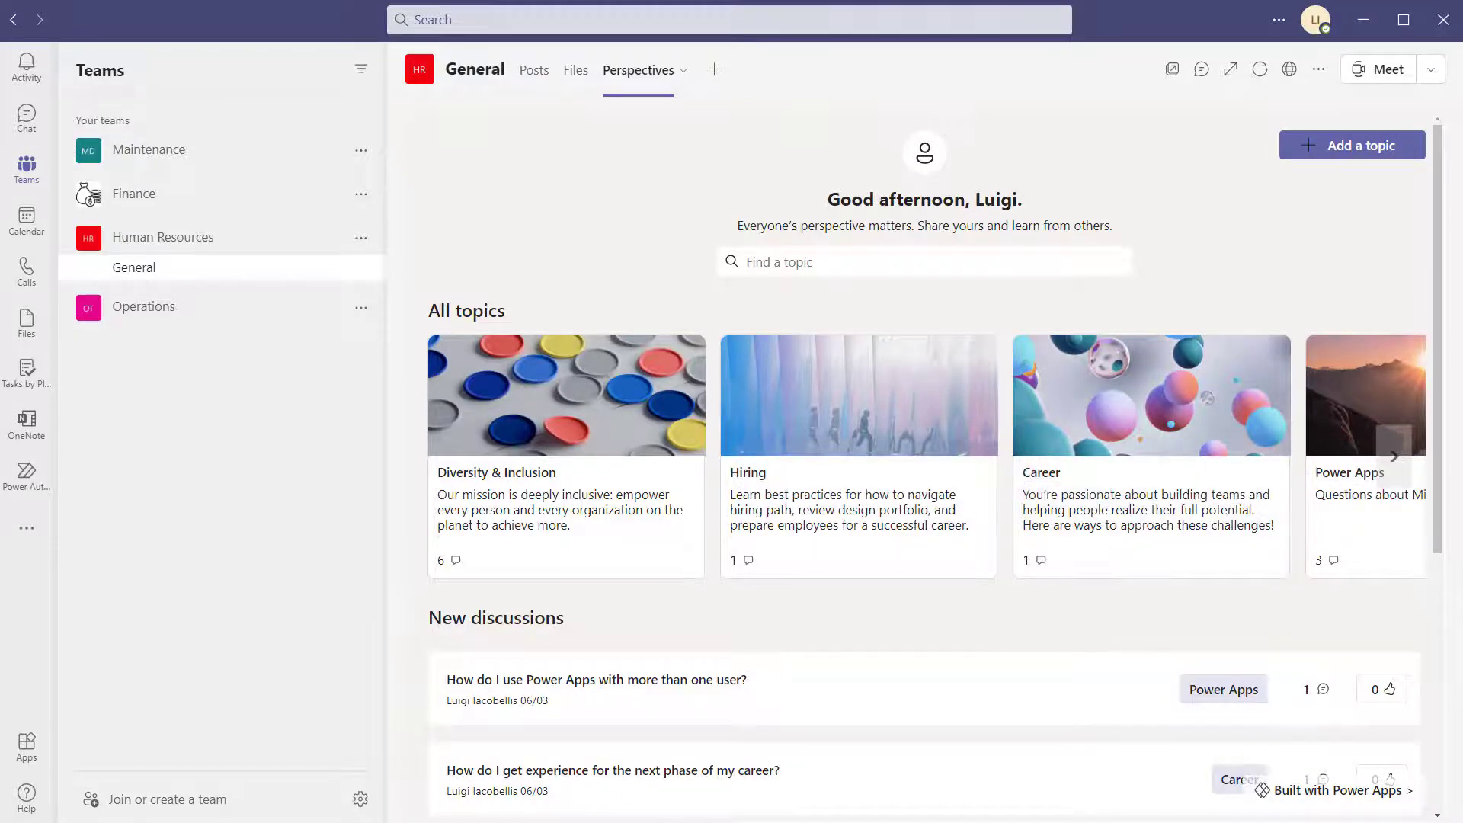
# Step: Advance the topic carousel twice, open Power Apps and view its three discussions
pyautogui.click(1398, 459)
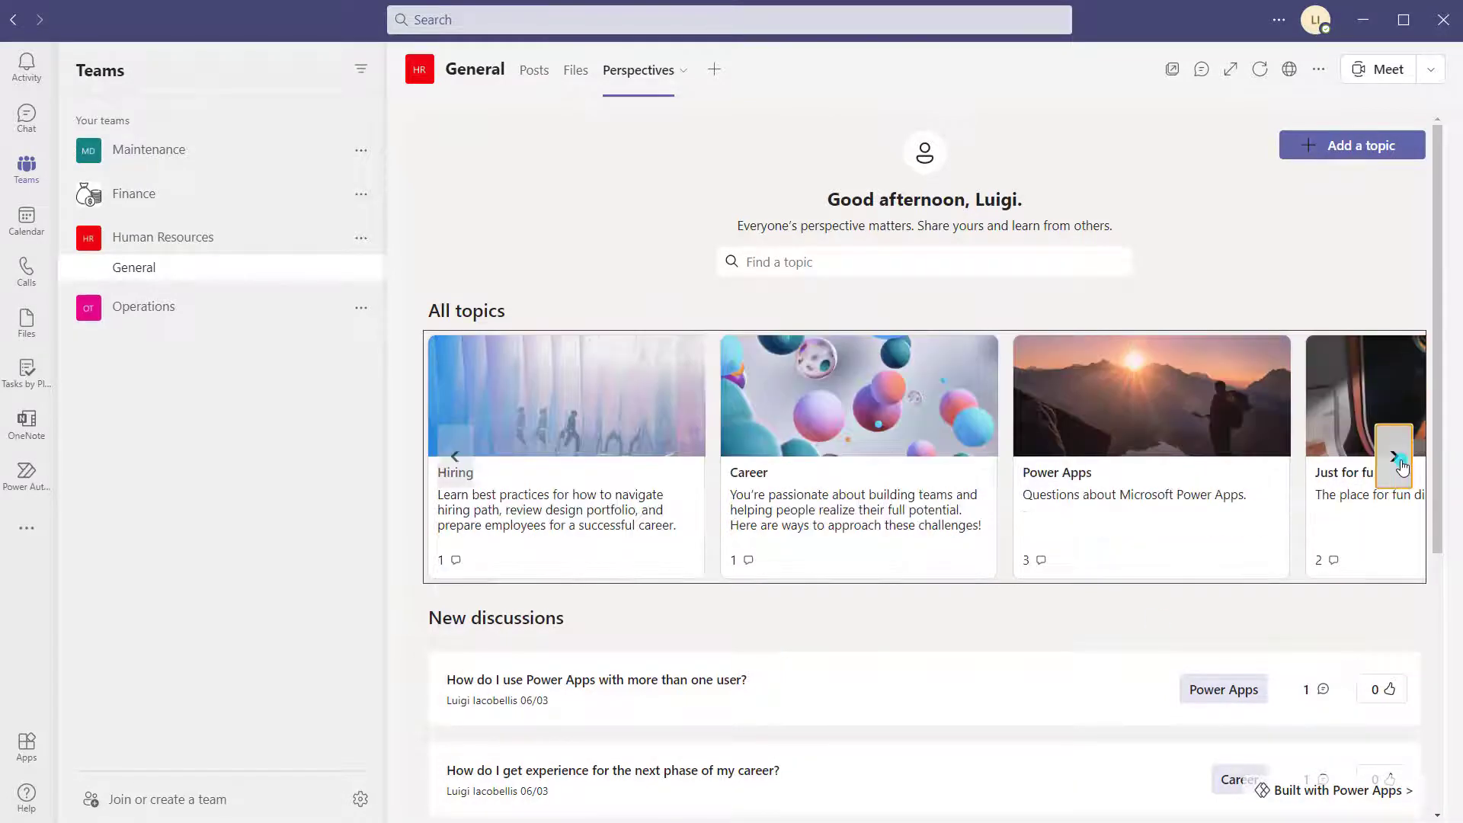
pyautogui.click(1401, 463)
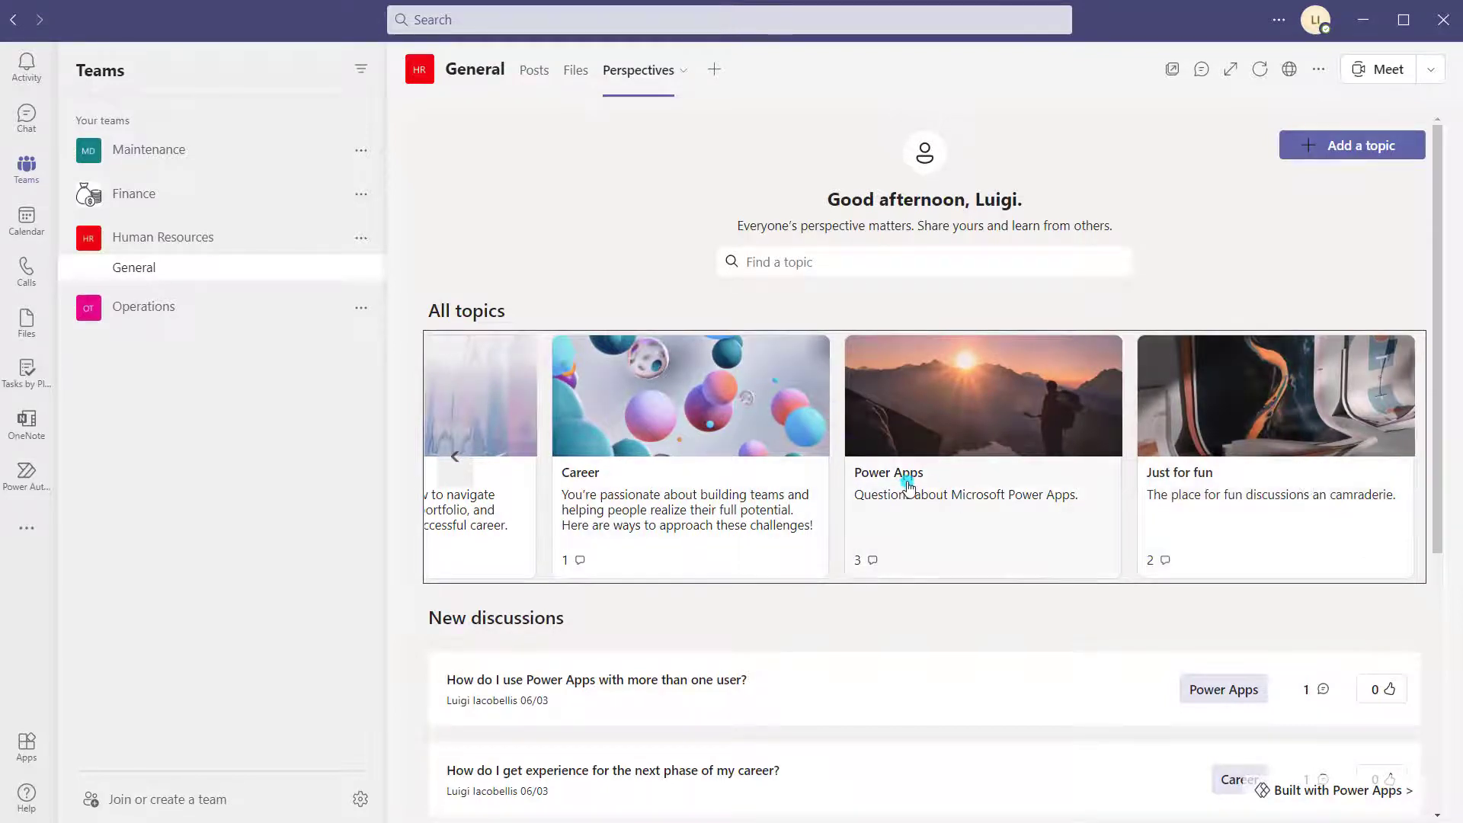
pyautogui.click(916, 445)
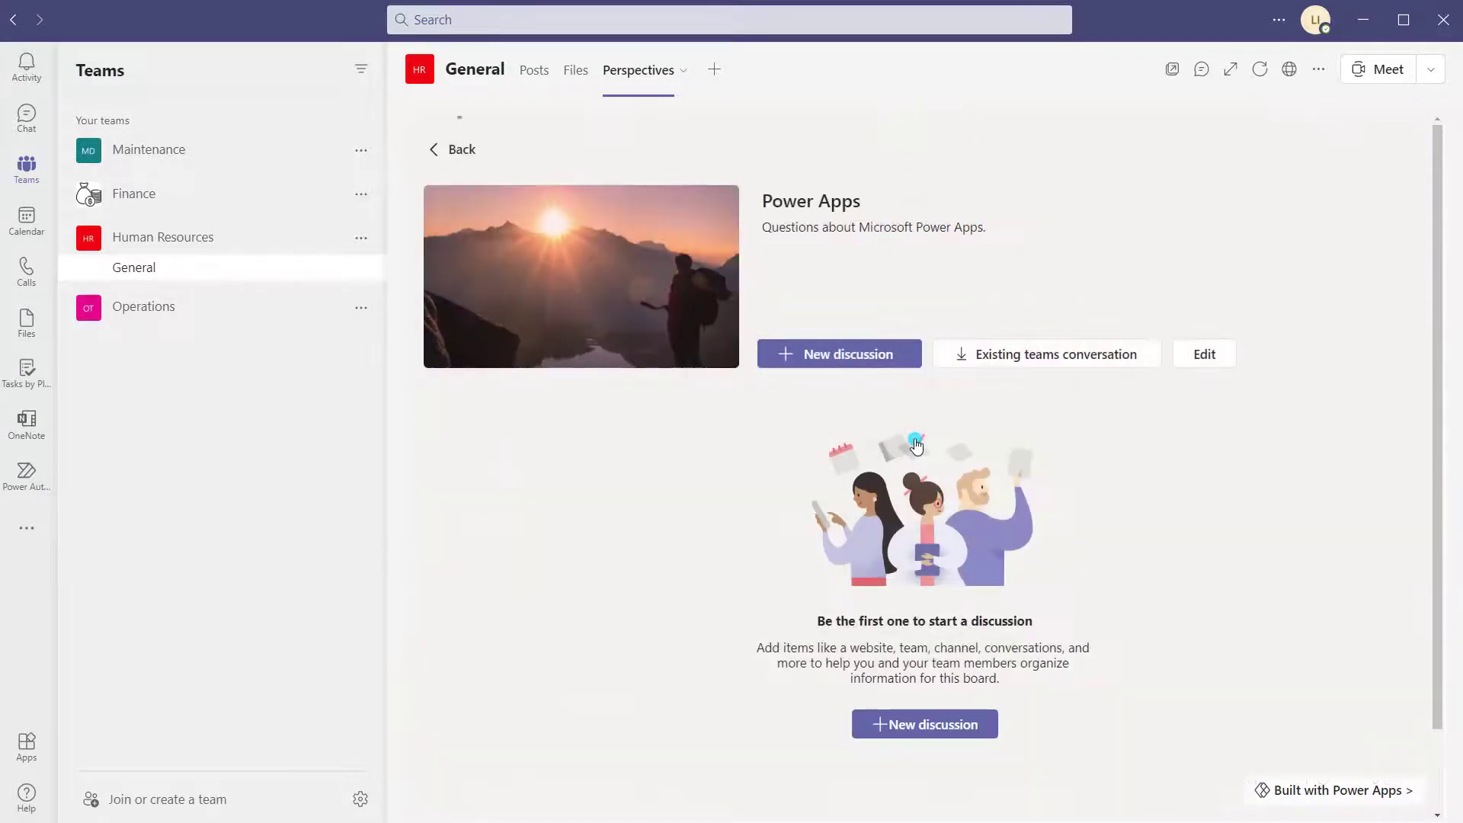
pyautogui.click(850, 352)
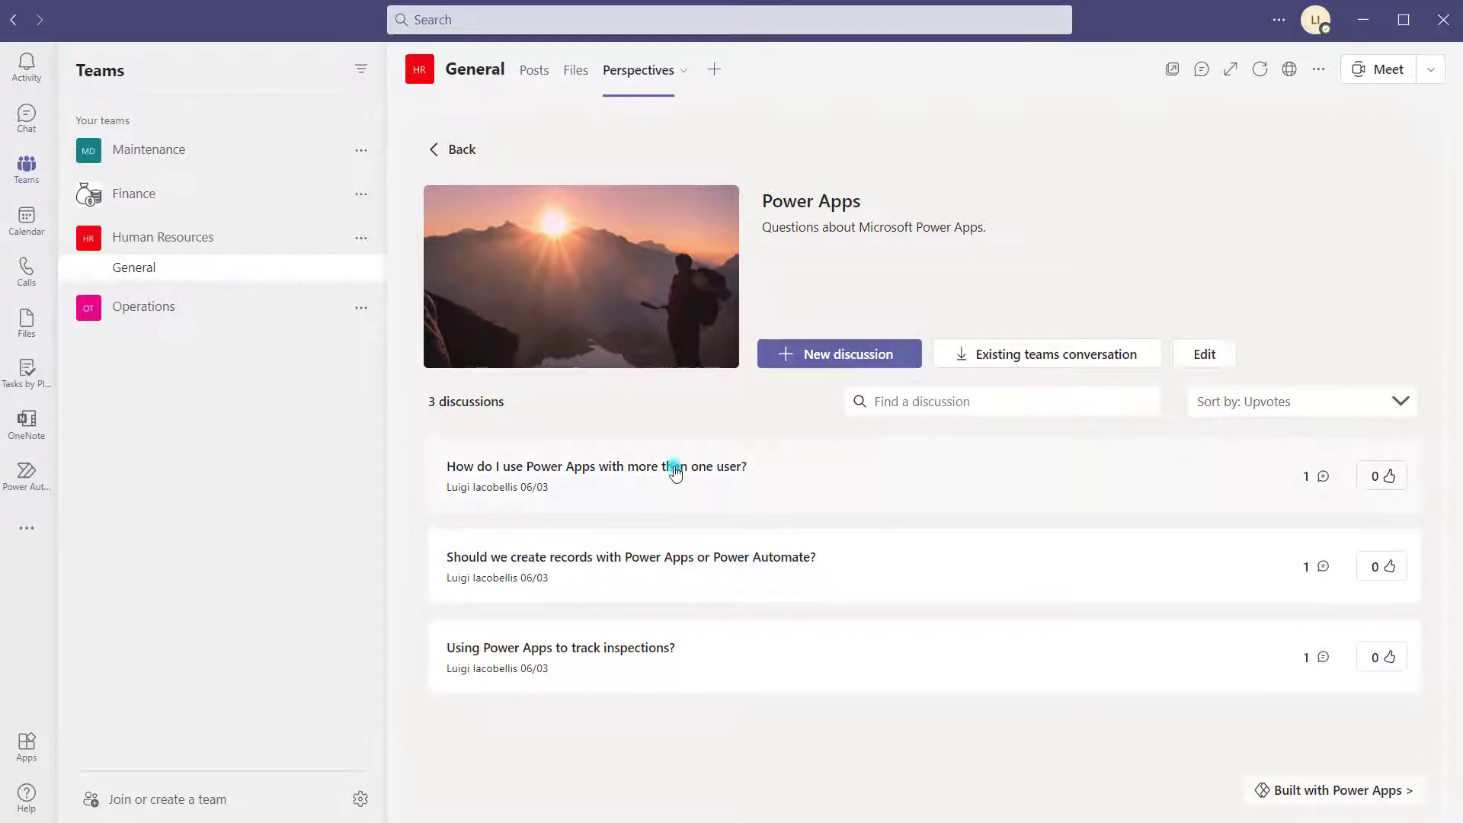
pyautogui.moveTo(734, 479)
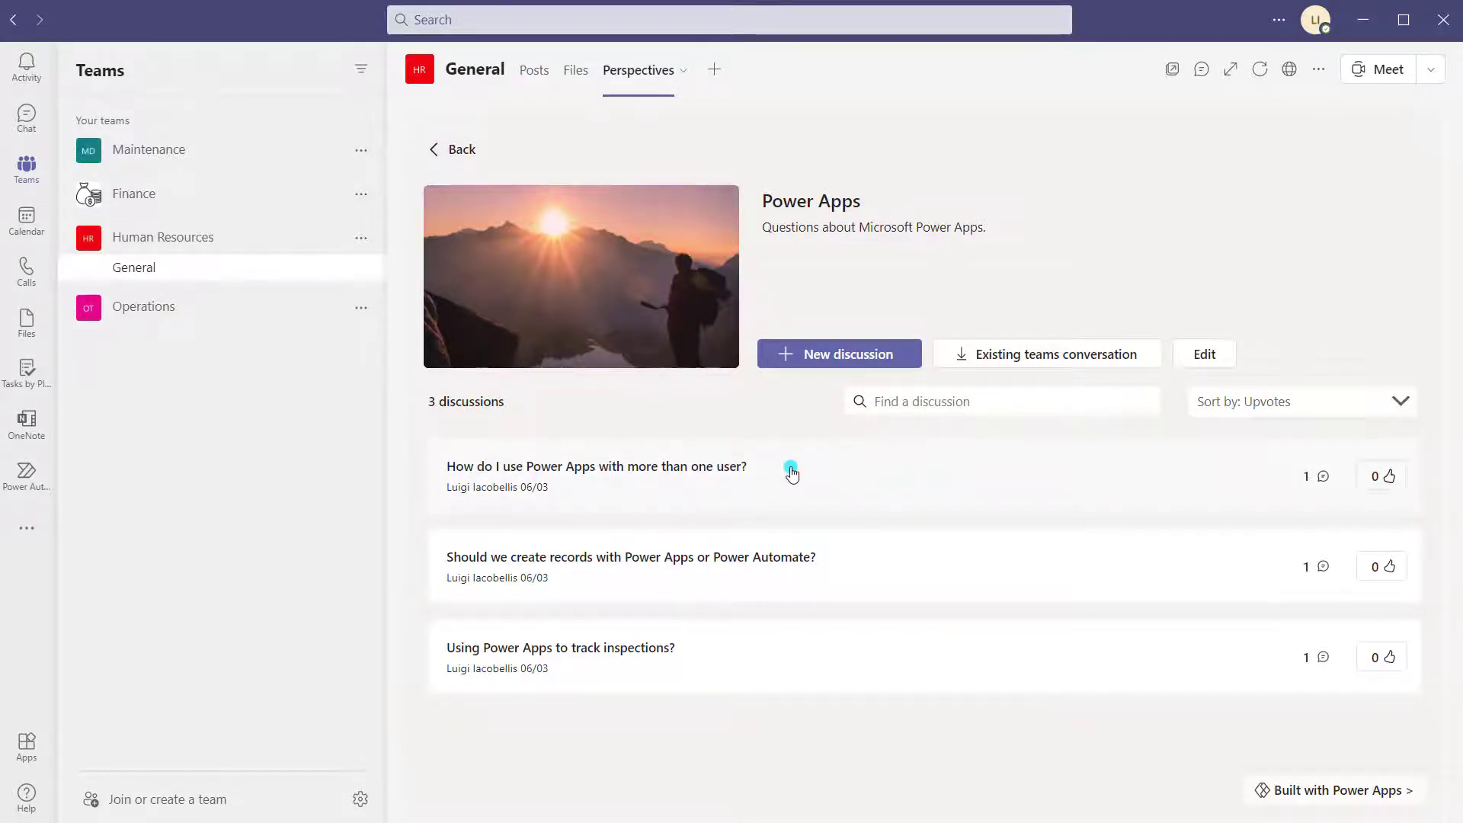
pyautogui.moveTo(793, 473)
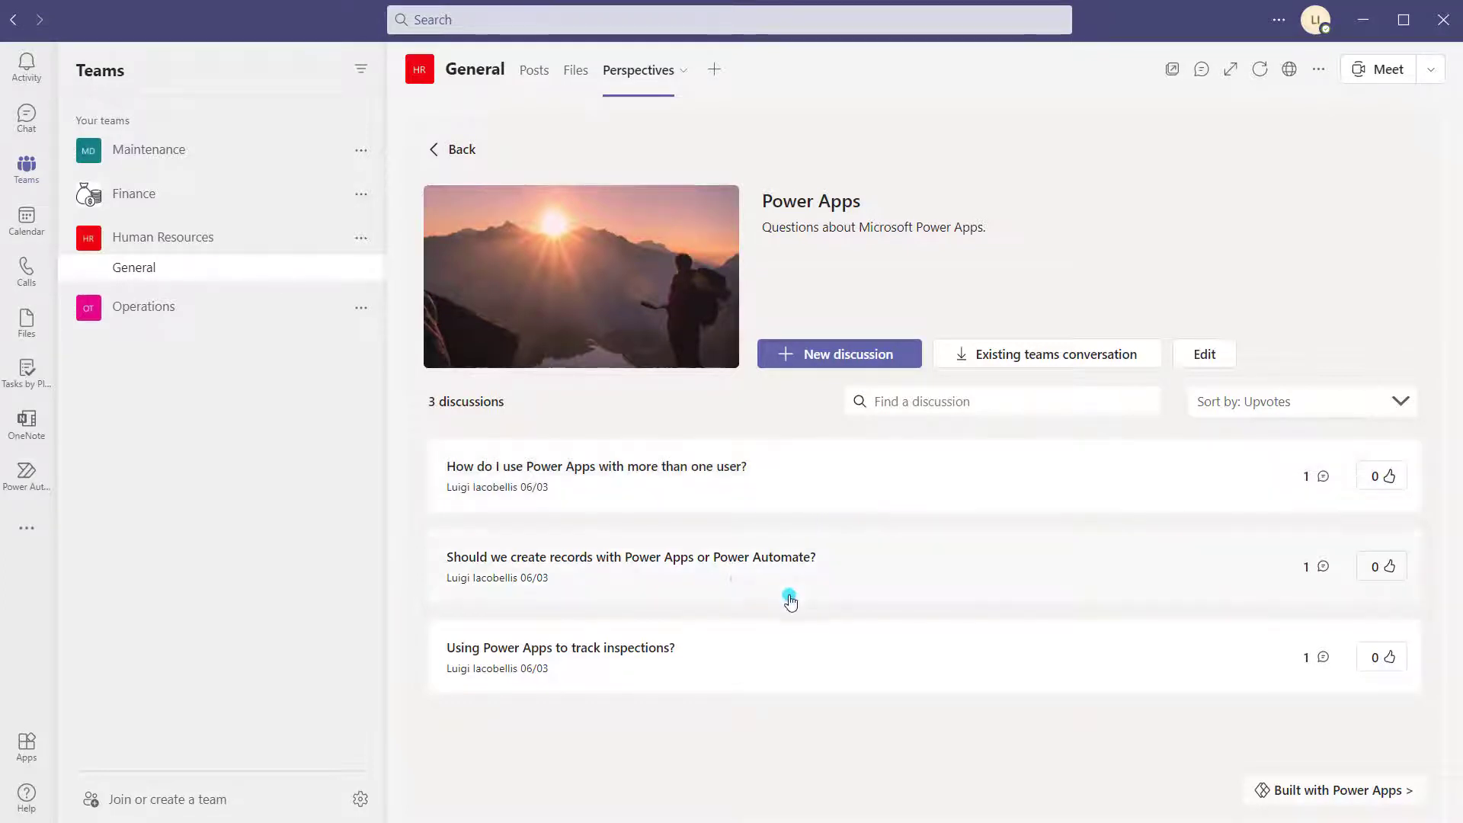
pyautogui.moveTo(737, 582)
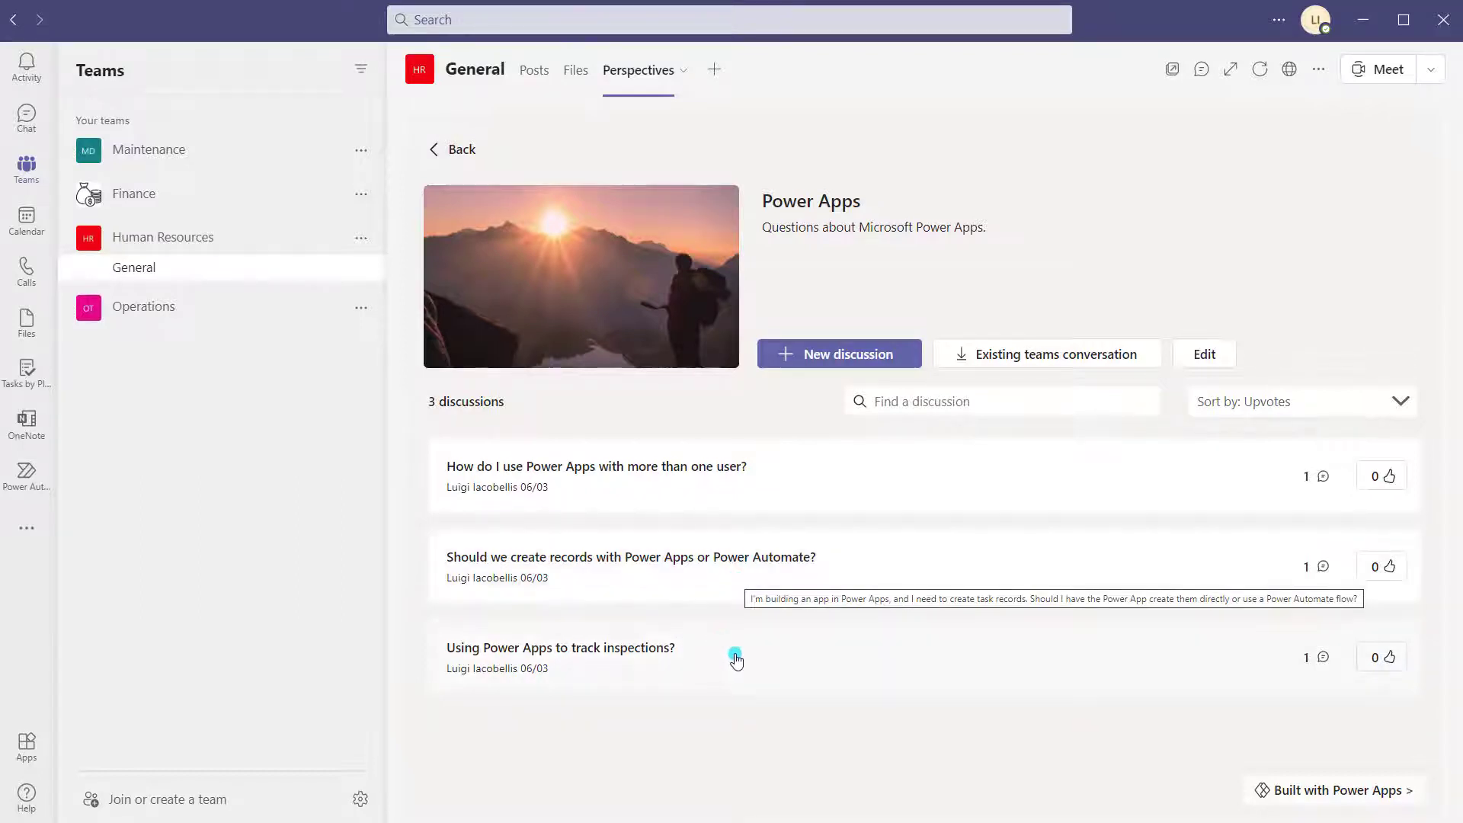
pyautogui.moveTo(735, 657)
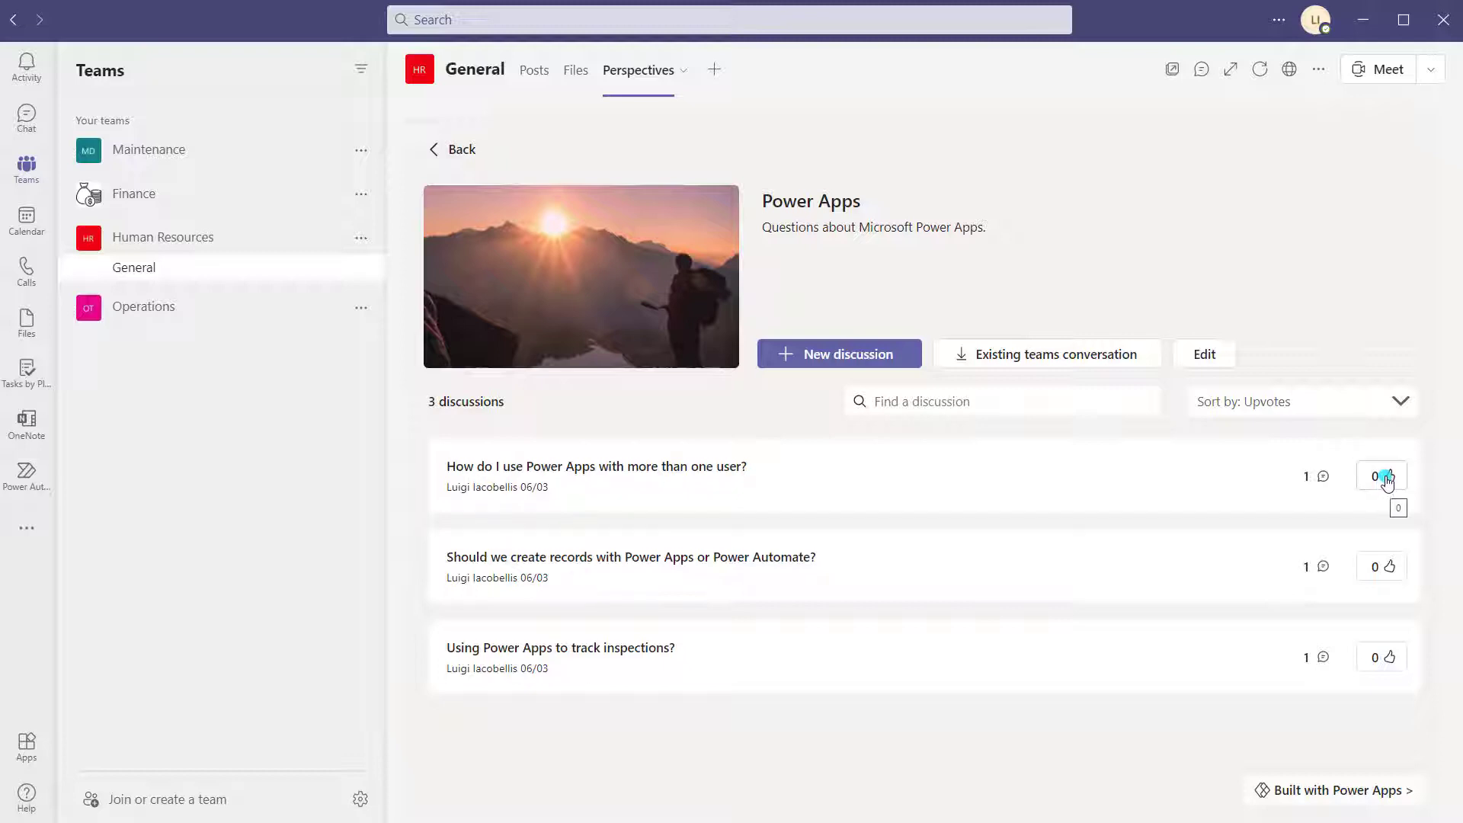
# Step: Upvote the multi-user Power Apps question, then search discussions for 'records' and clear it
pyautogui.click(1387, 482)
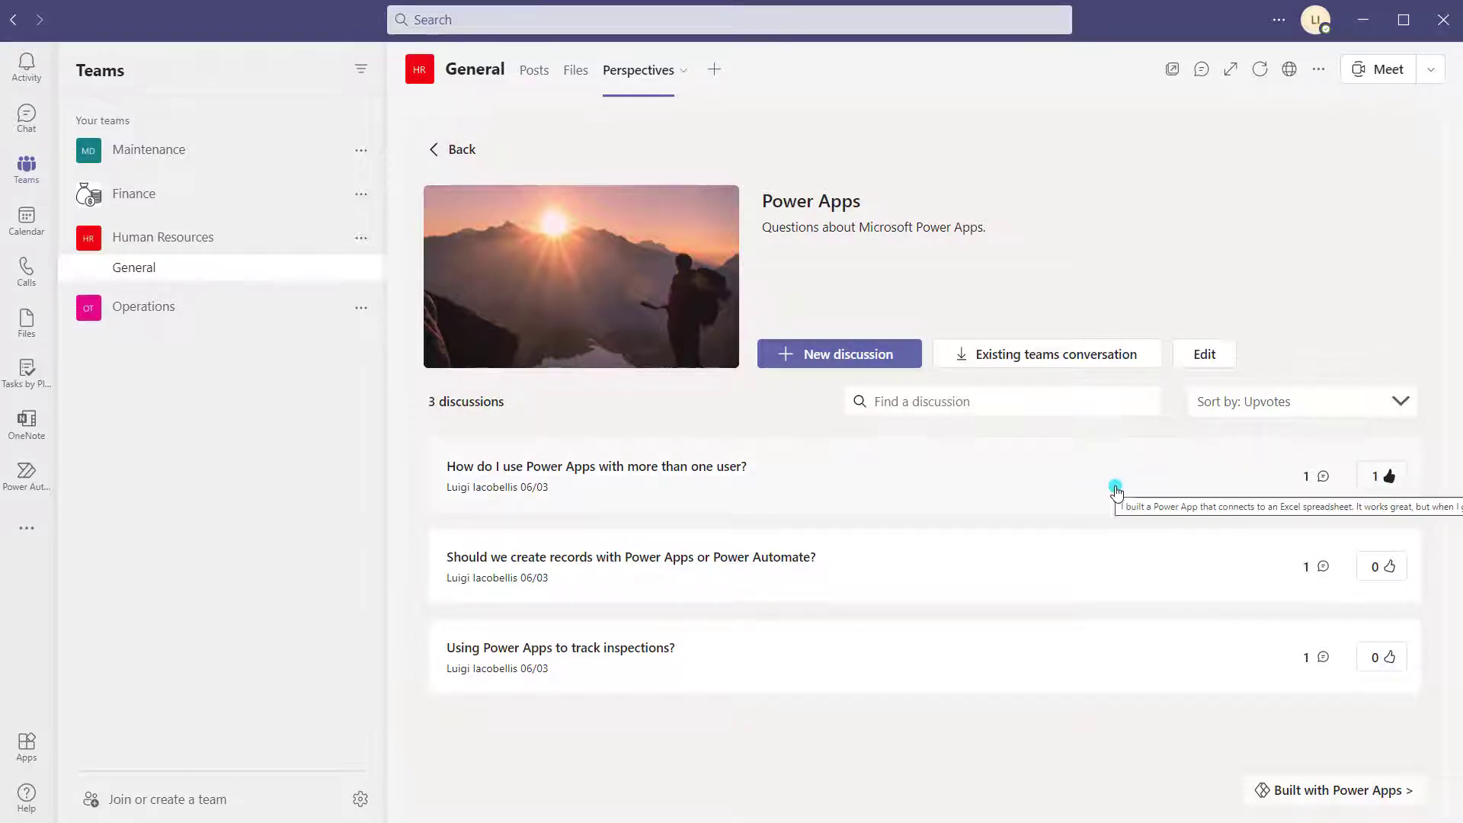
pyautogui.click(911, 407)
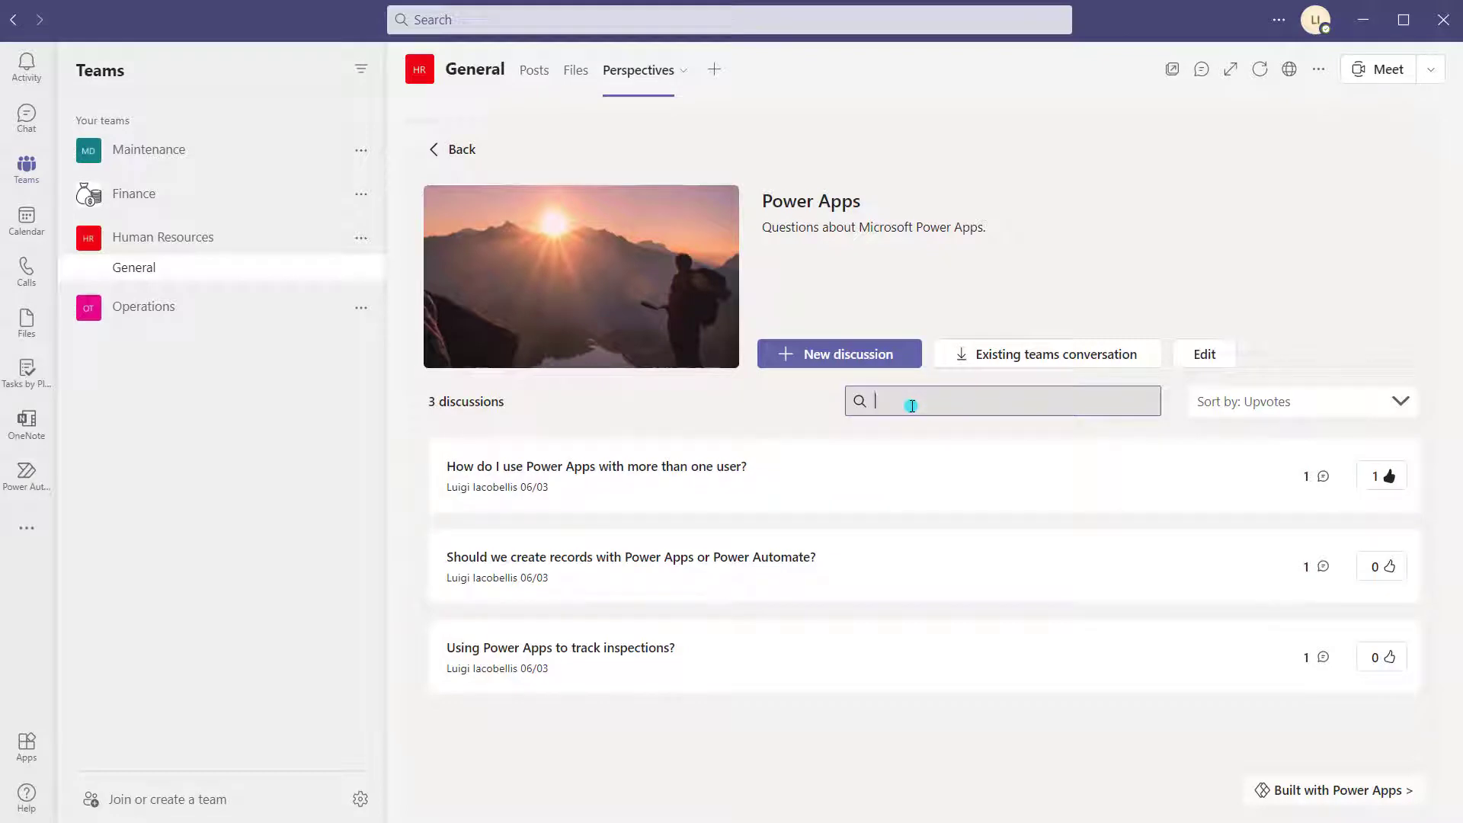
pyautogui.write('record')
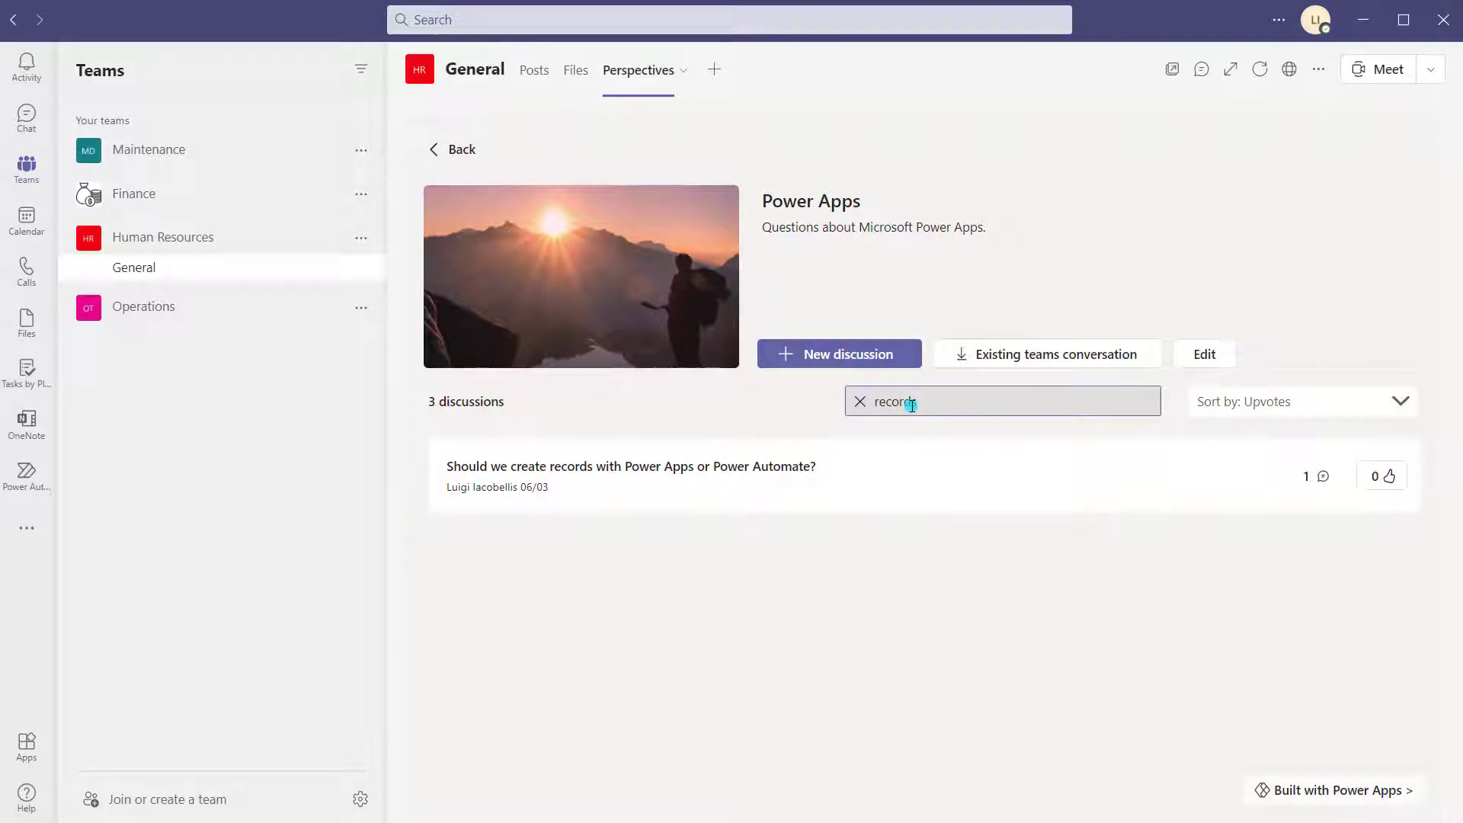
pyautogui.write('s')
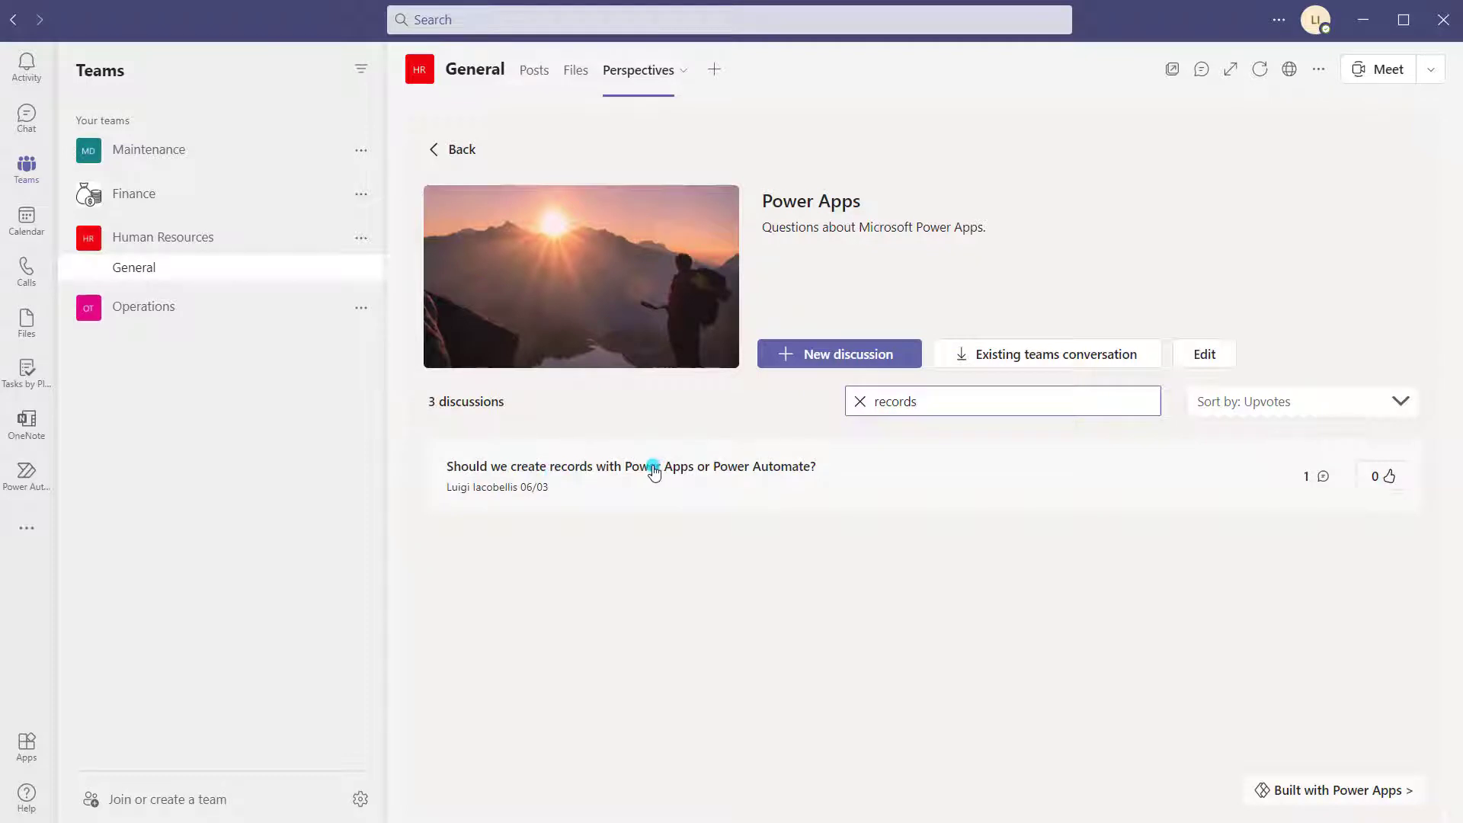
pyautogui.moveTo(999, 405); pyautogui.dragTo(793, 401)
pyautogui.click(859, 403)
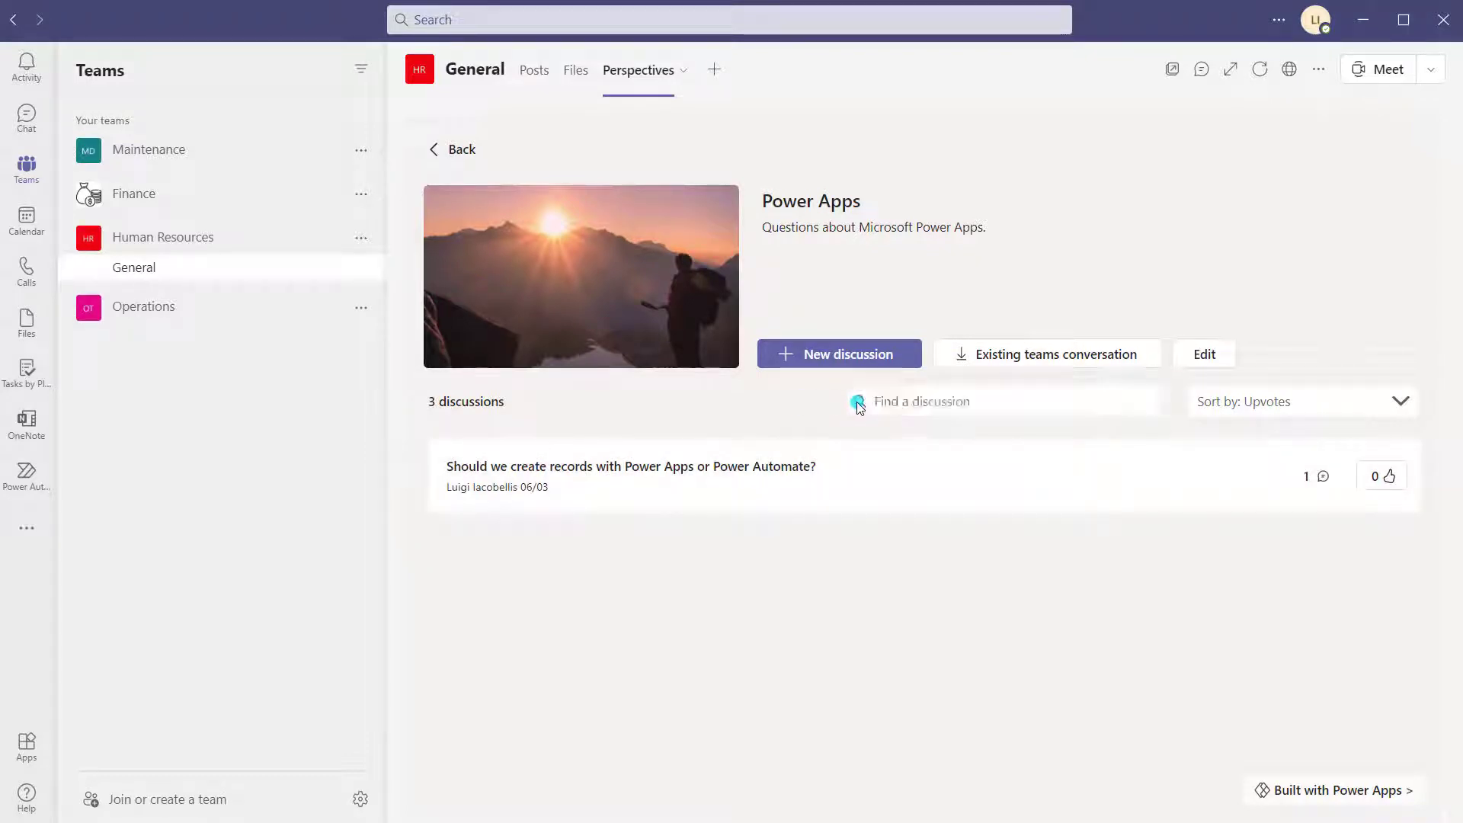
# Step: Choose 'Sort by: Upvotes' for the discussions, then go back to the Perspectives home page
pyautogui.click(1302, 408)
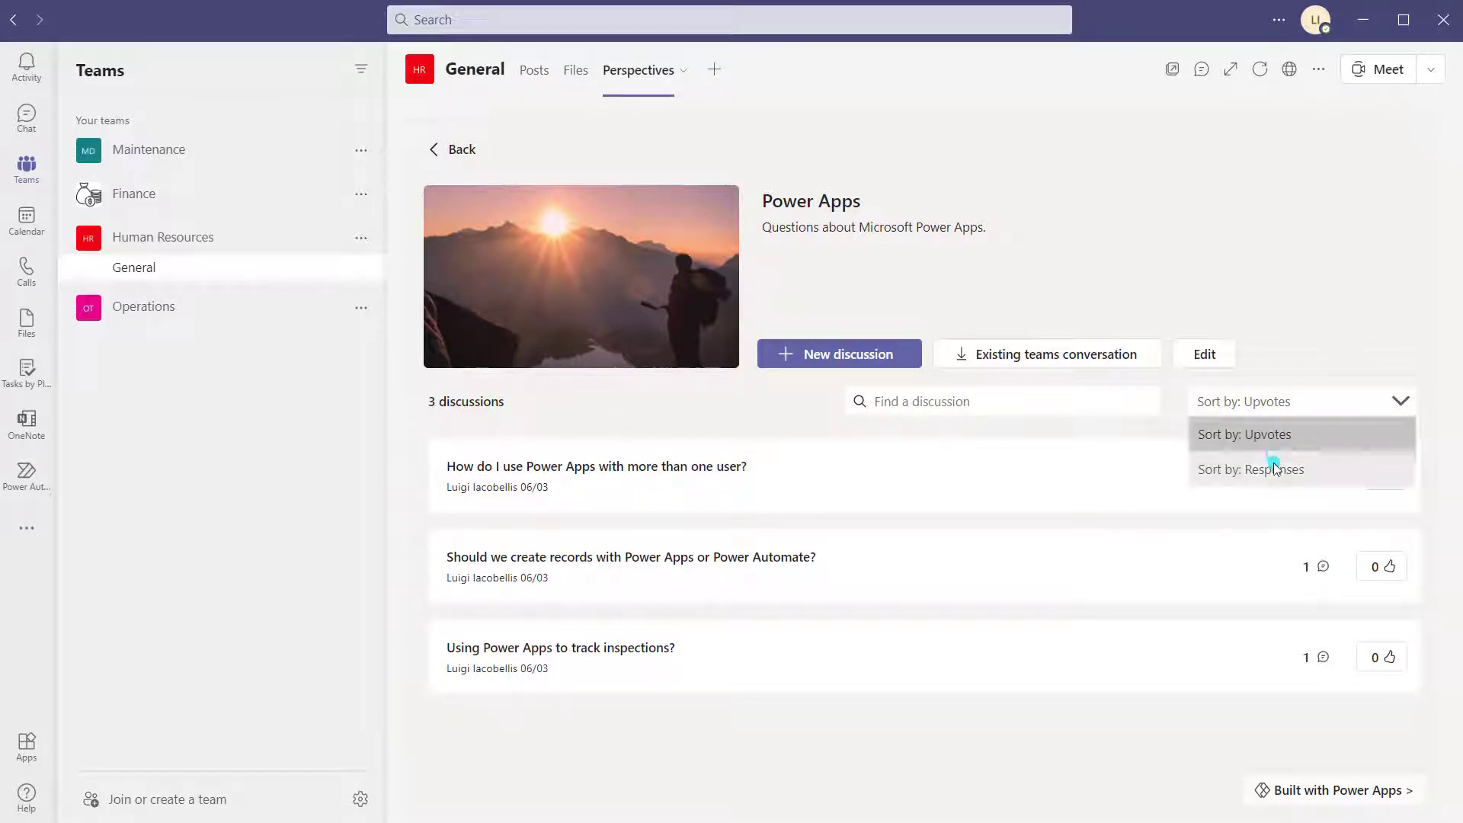
pyautogui.click(1276, 457)
pyautogui.click(1298, 405)
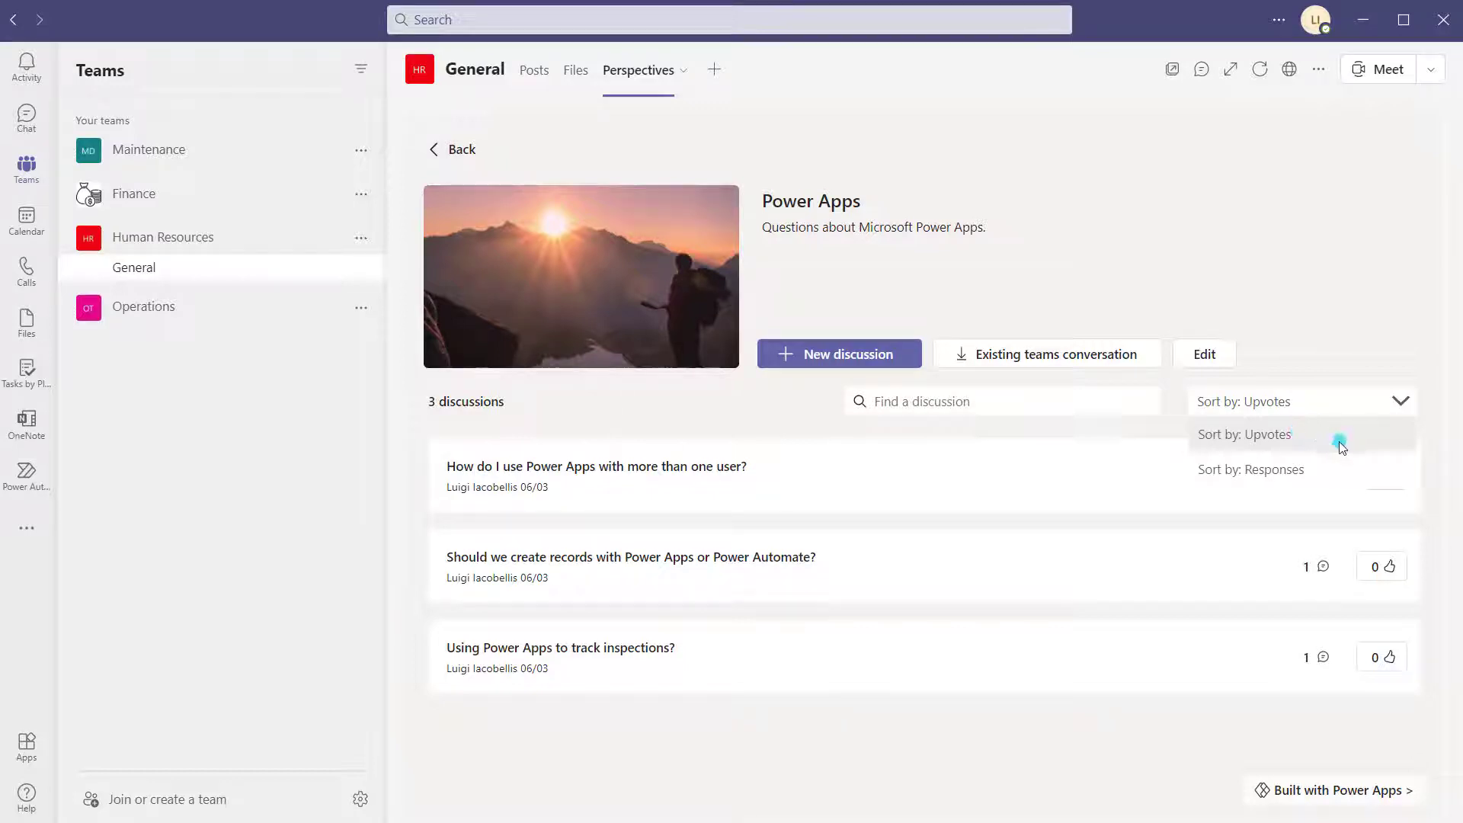
pyautogui.click(1326, 366)
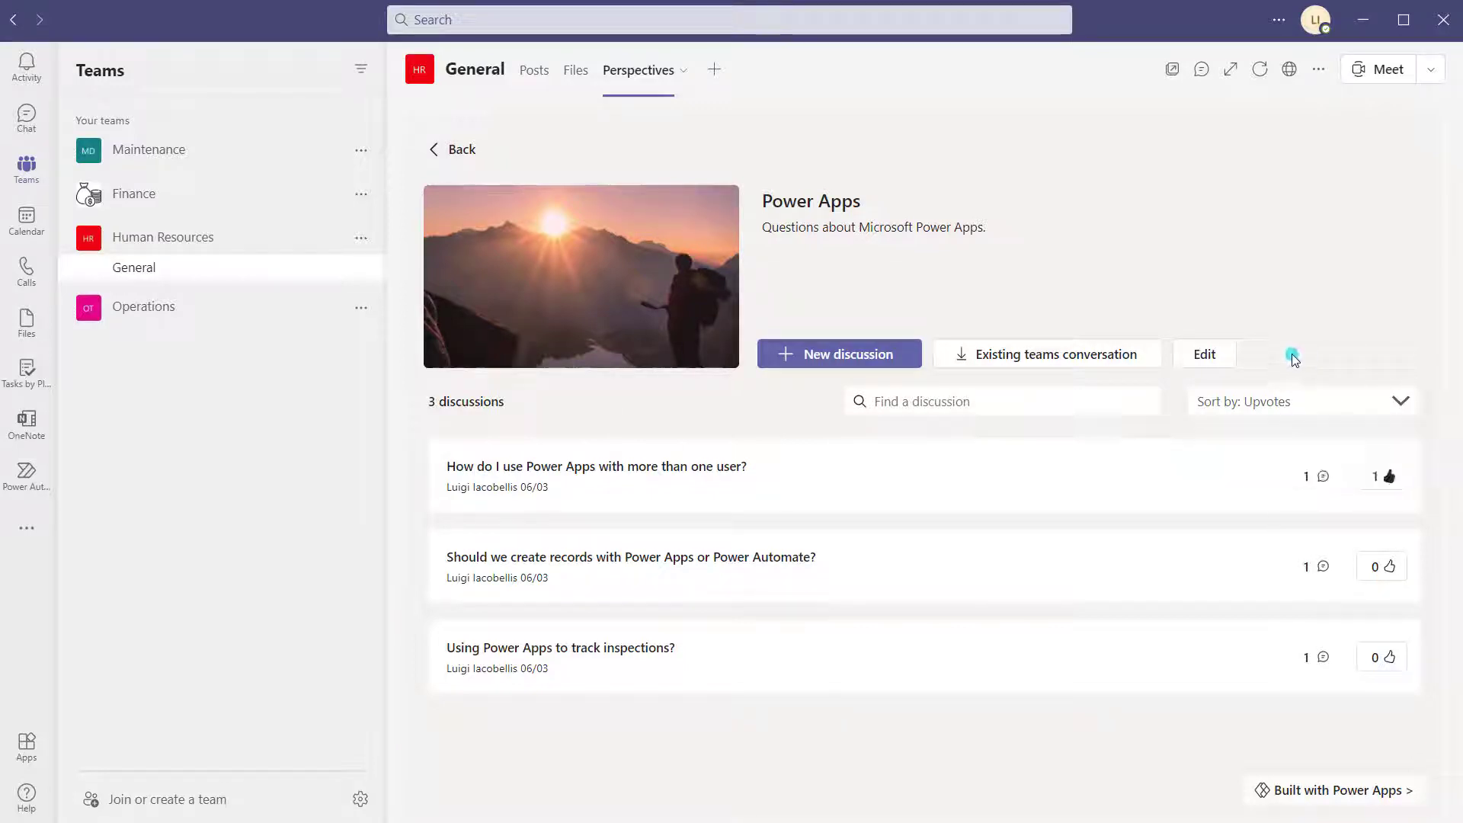
pyautogui.click(433, 152)
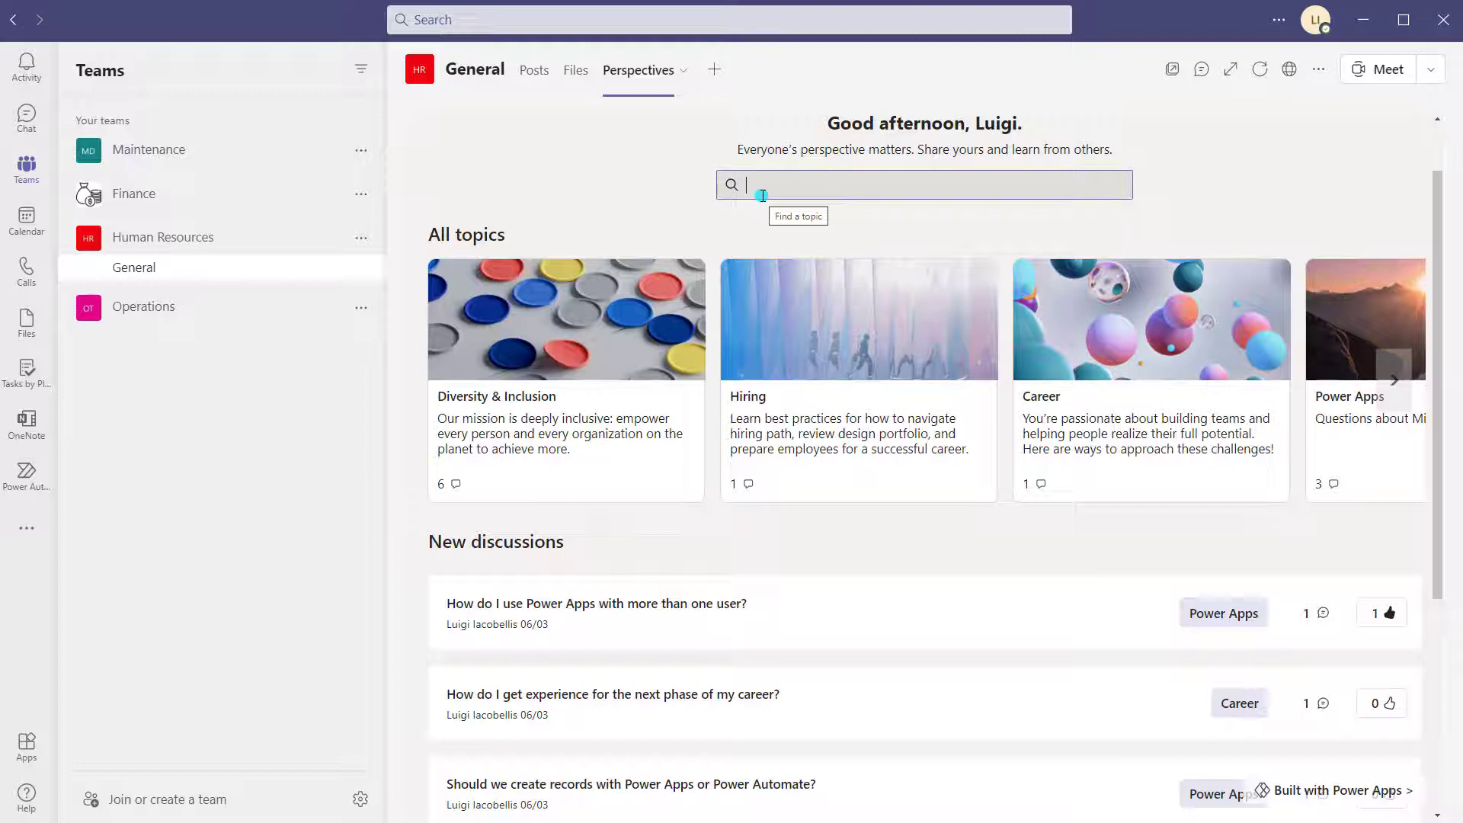
pyautogui.write('ind')
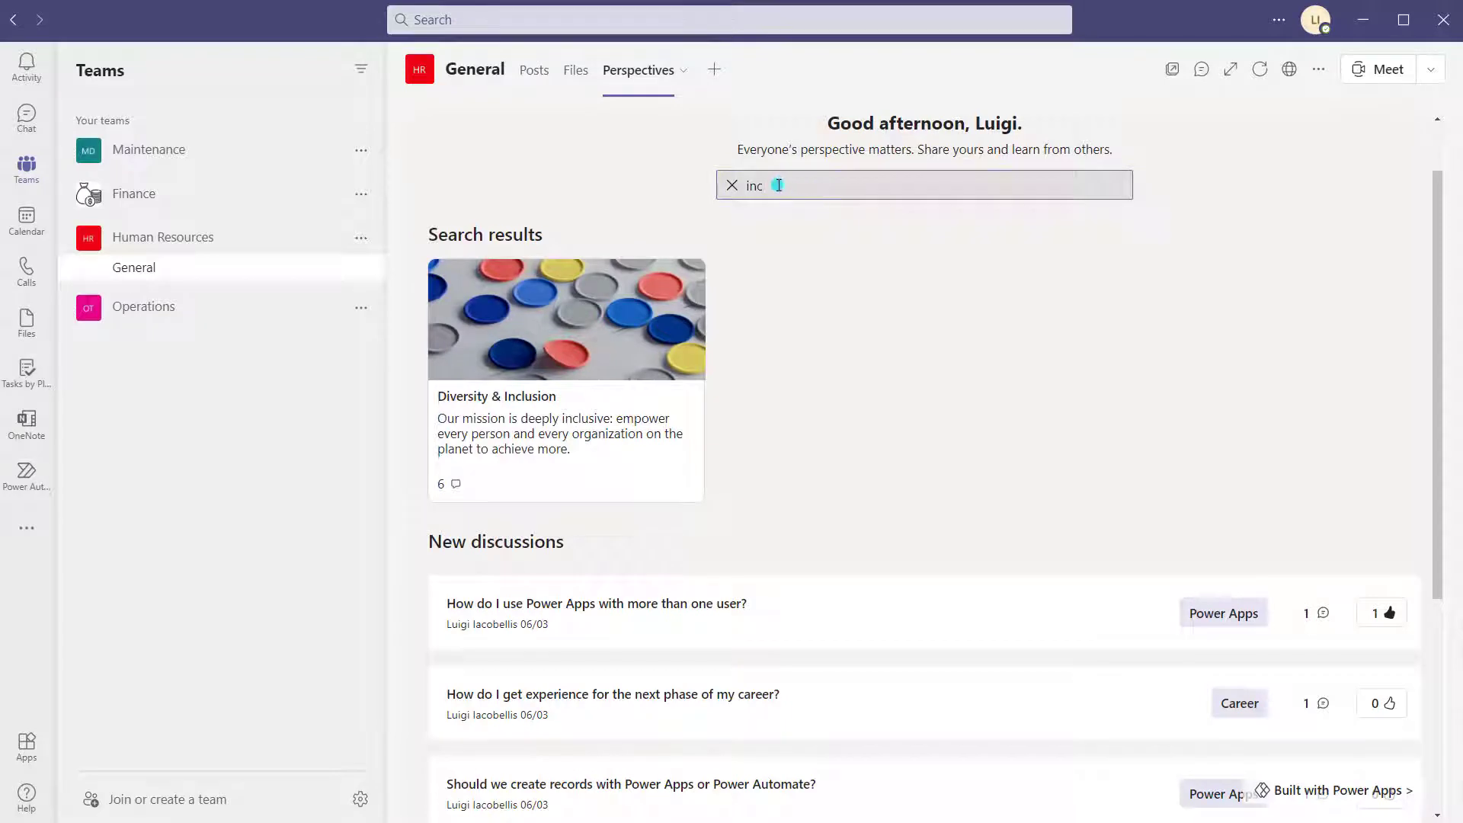
pyautogui.click(733, 186)
pyautogui.scroll(-3, 731, 385)
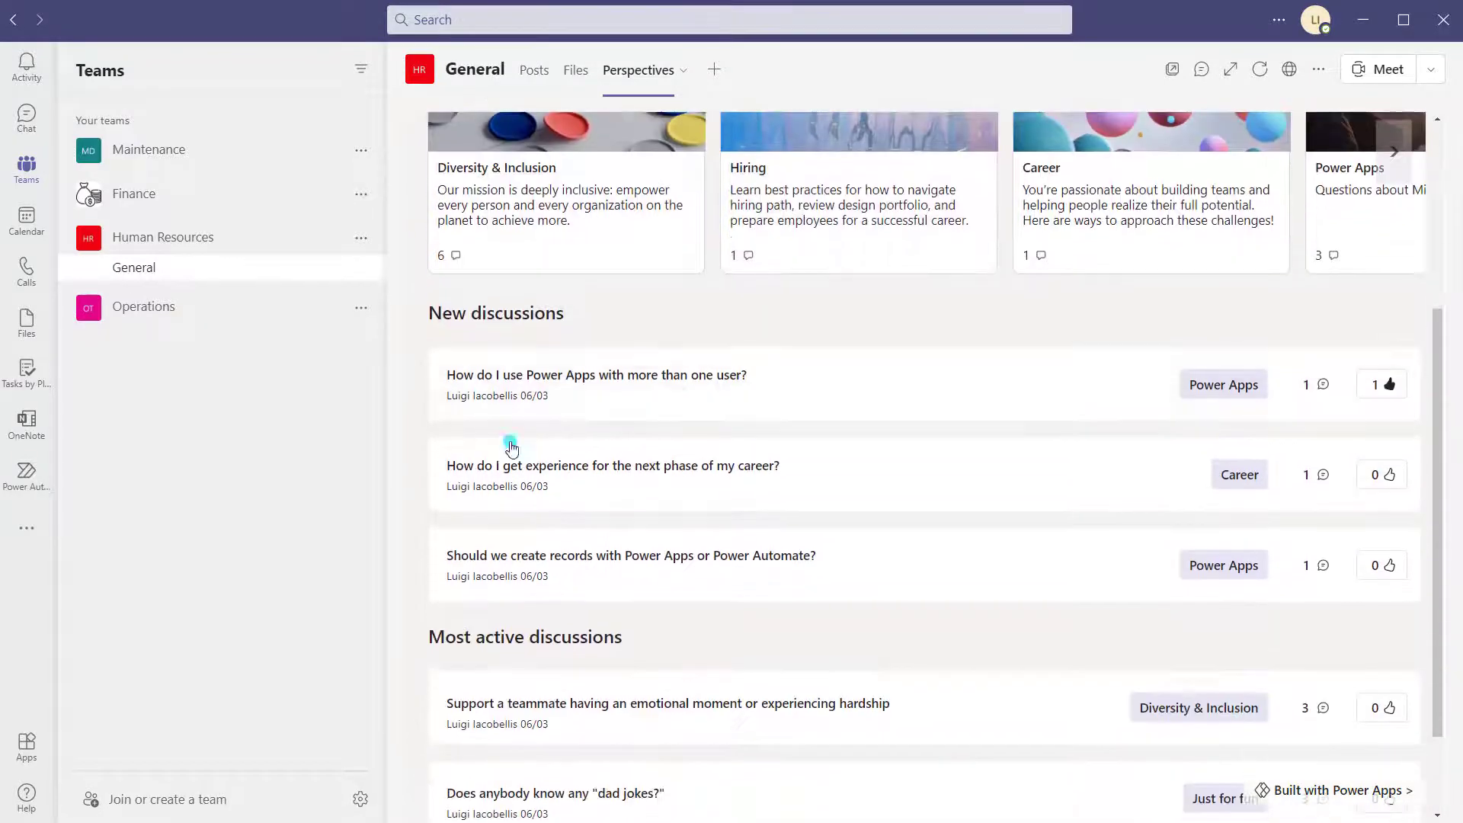
pyautogui.moveTo(424, 318); pyautogui.dragTo(602, 319)
pyautogui.click(602, 319)
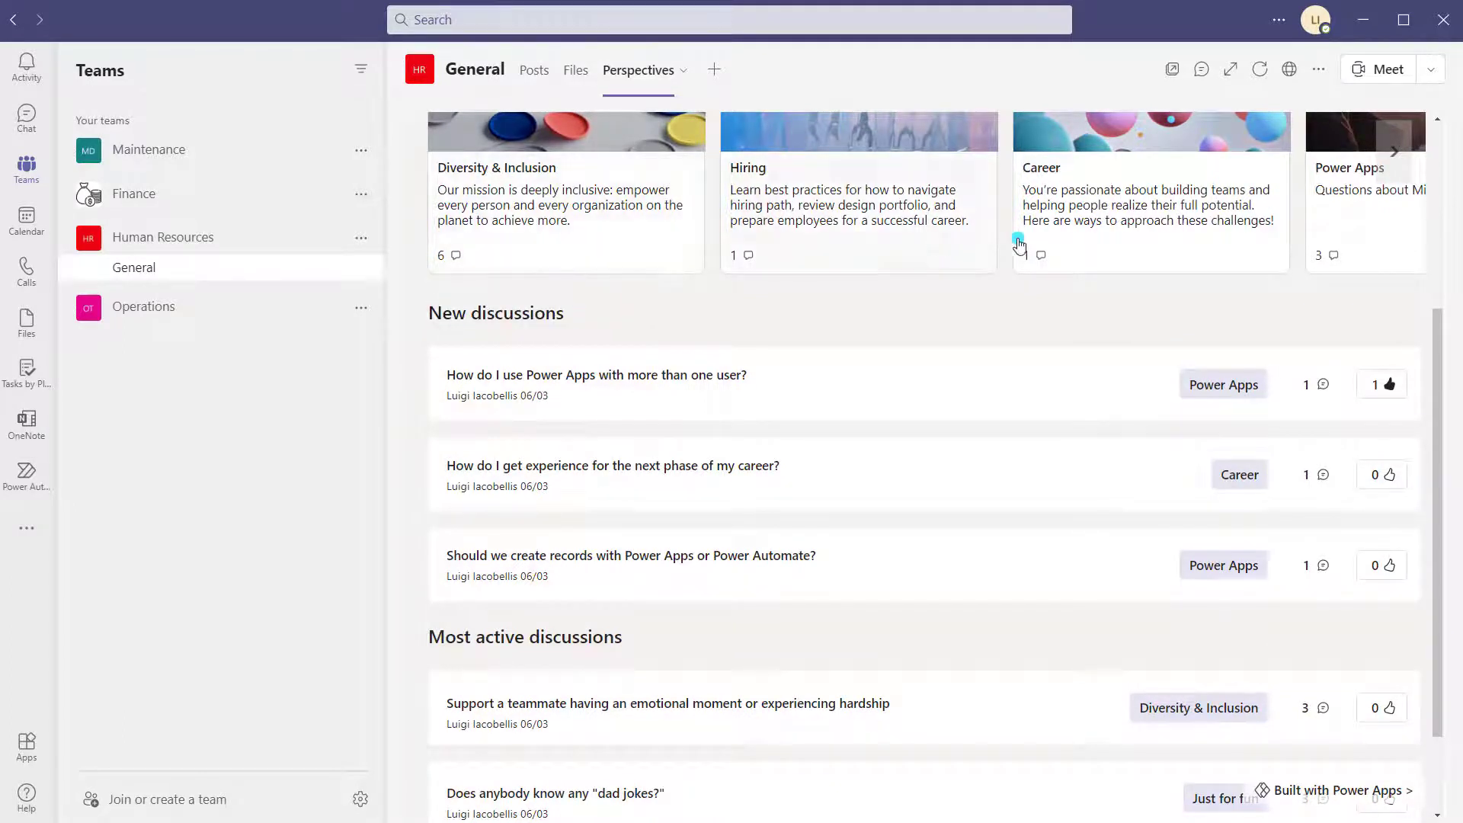
pyautogui.moveTo(784, 412)
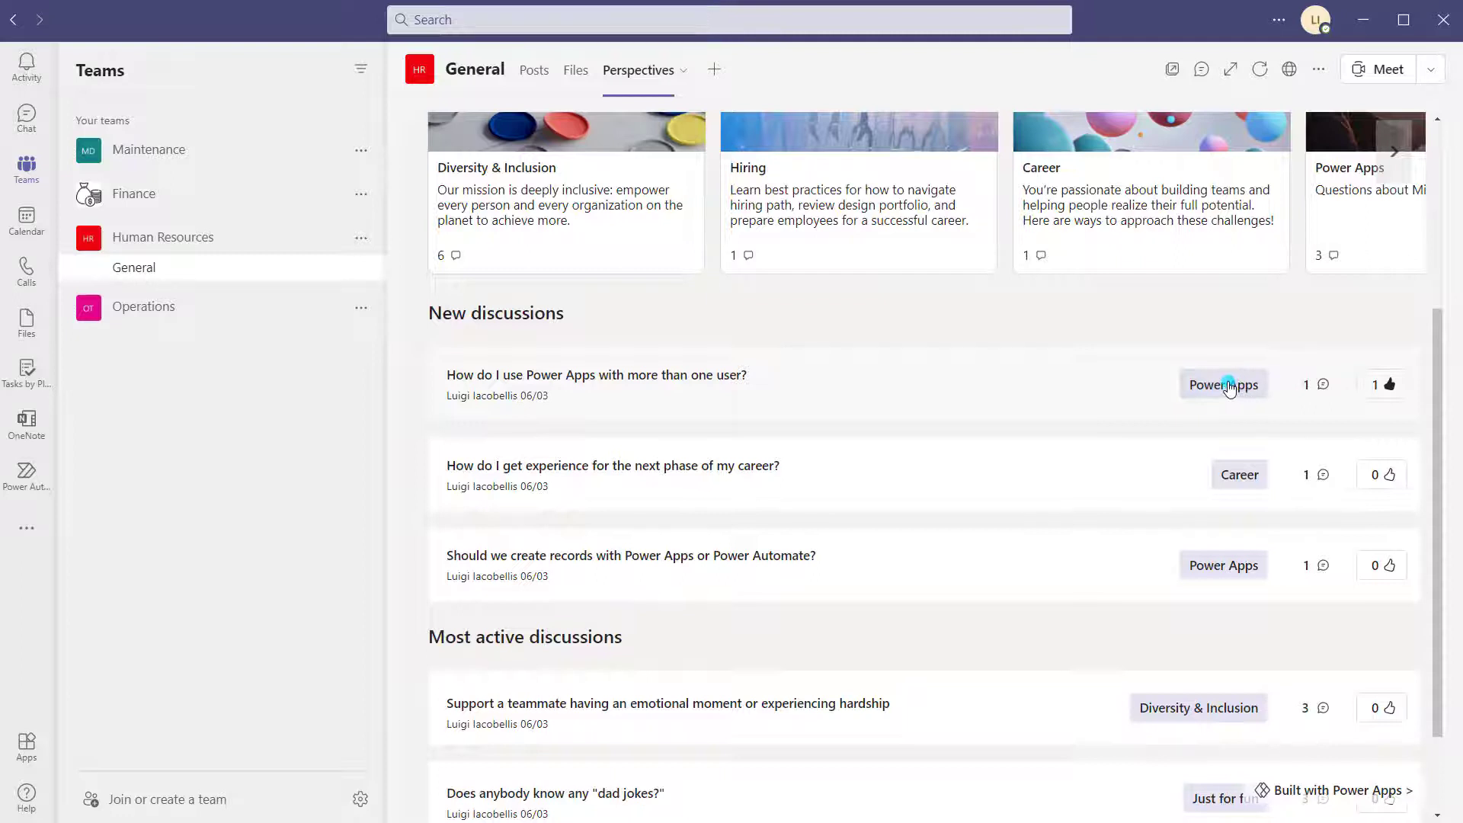
pyautogui.moveTo(1229, 389)
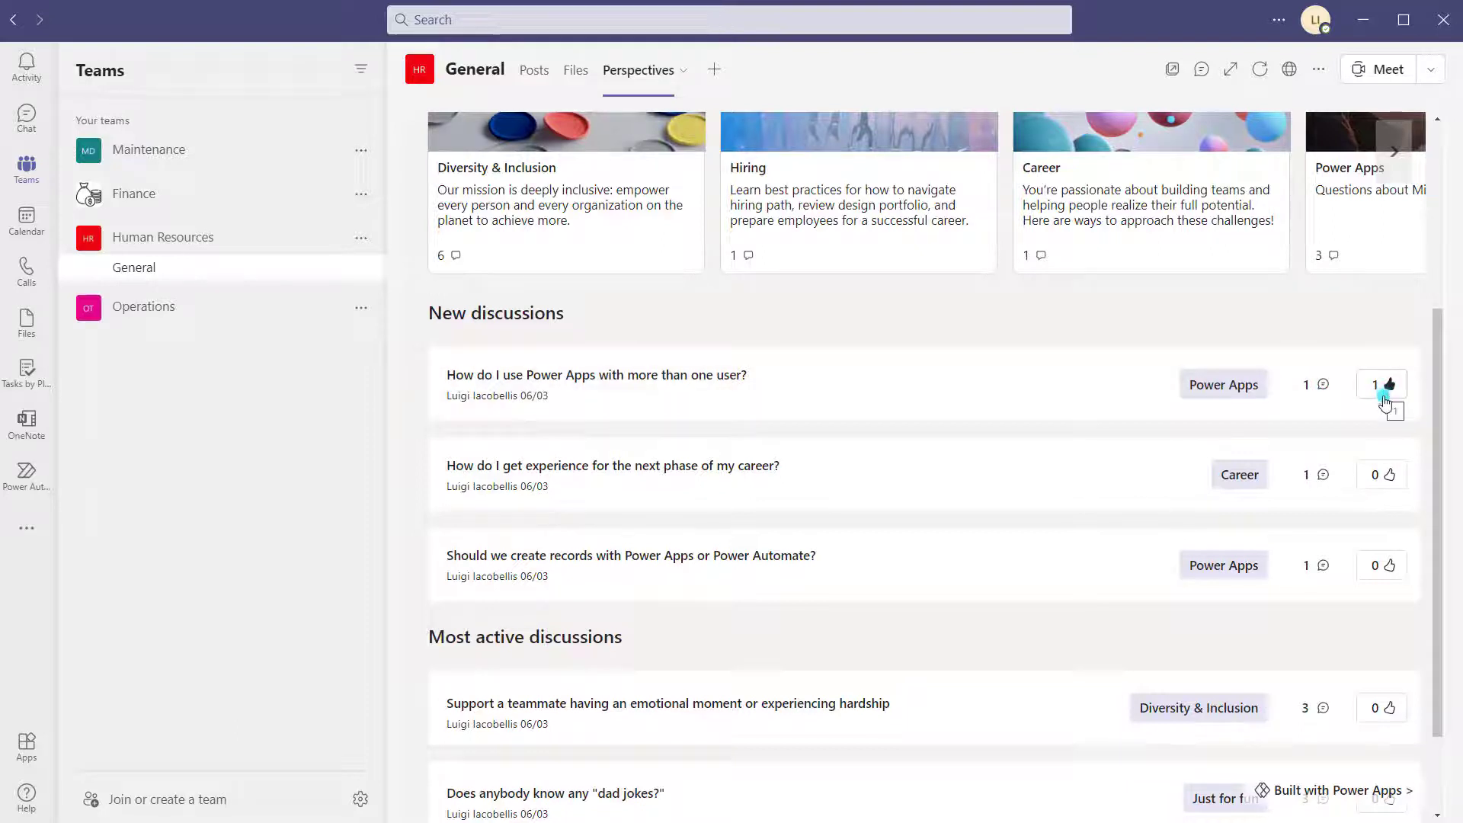
pyautogui.scroll(-1, 832, 474)
pyautogui.scroll(-1, 831, 474)
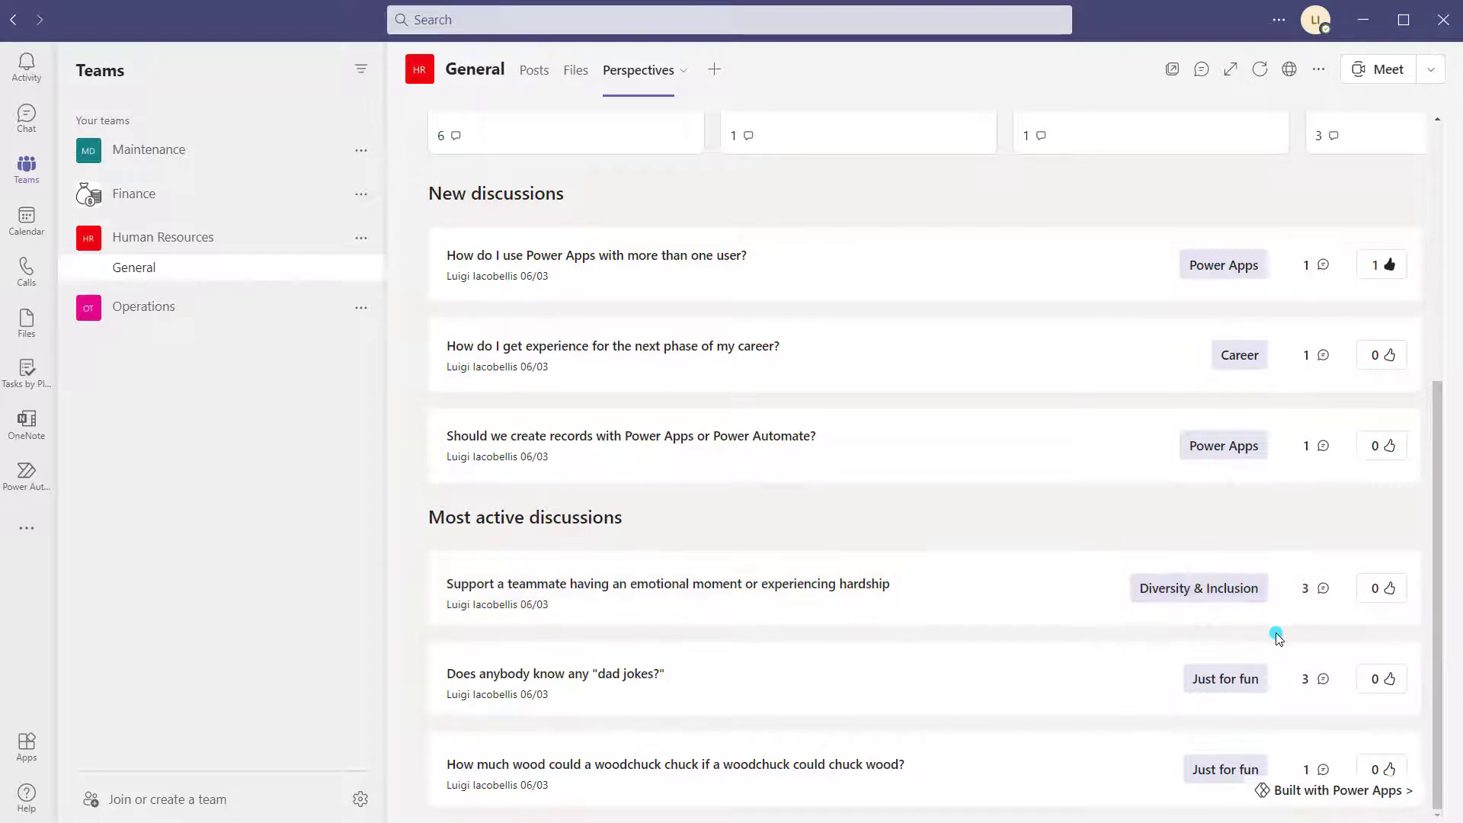
pyautogui.click(560, 290)
pyautogui.click(617, 545)
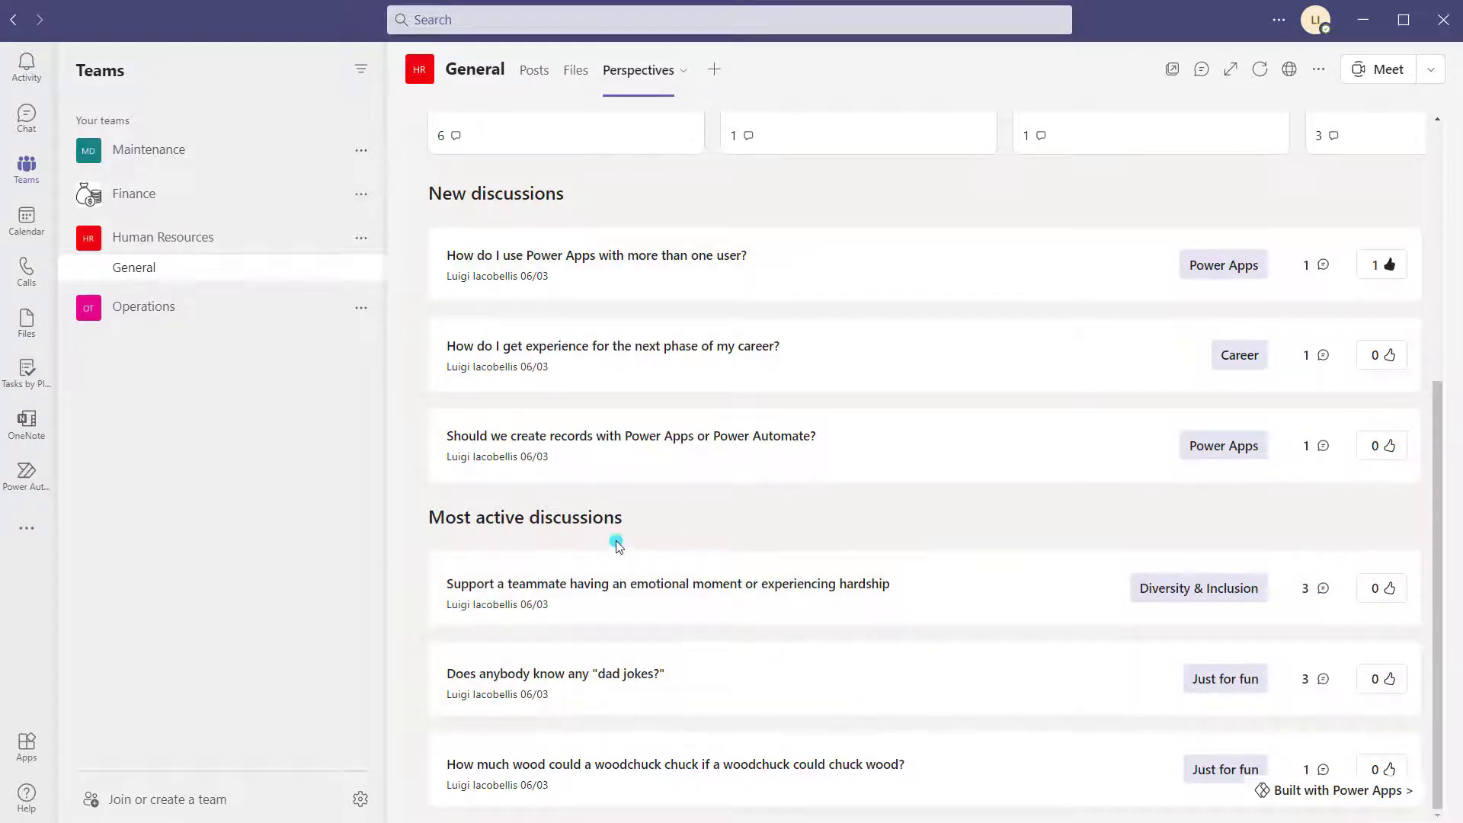
pyautogui.click(938, 548)
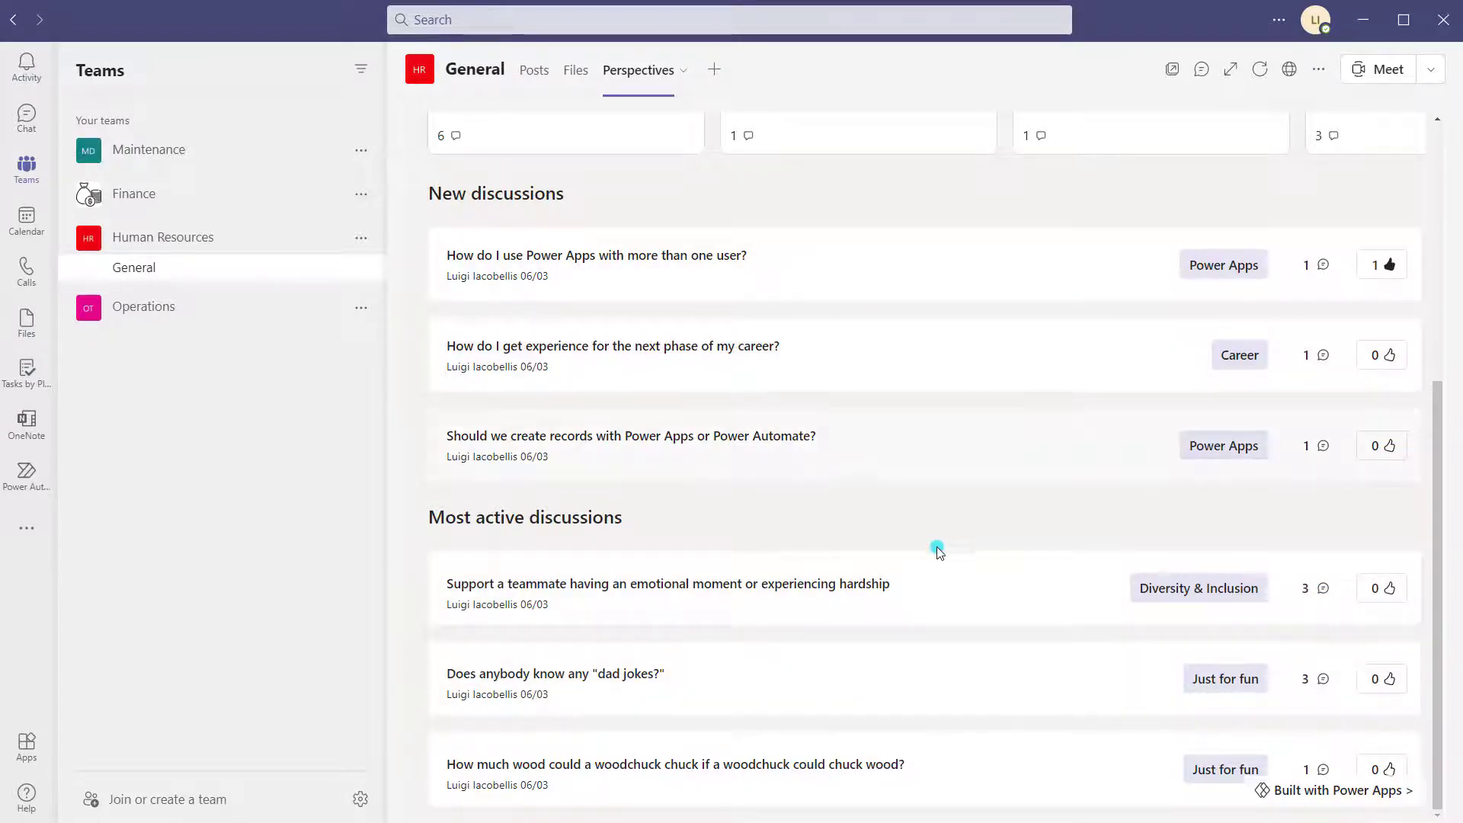
pyautogui.scroll(5, 936, 548)
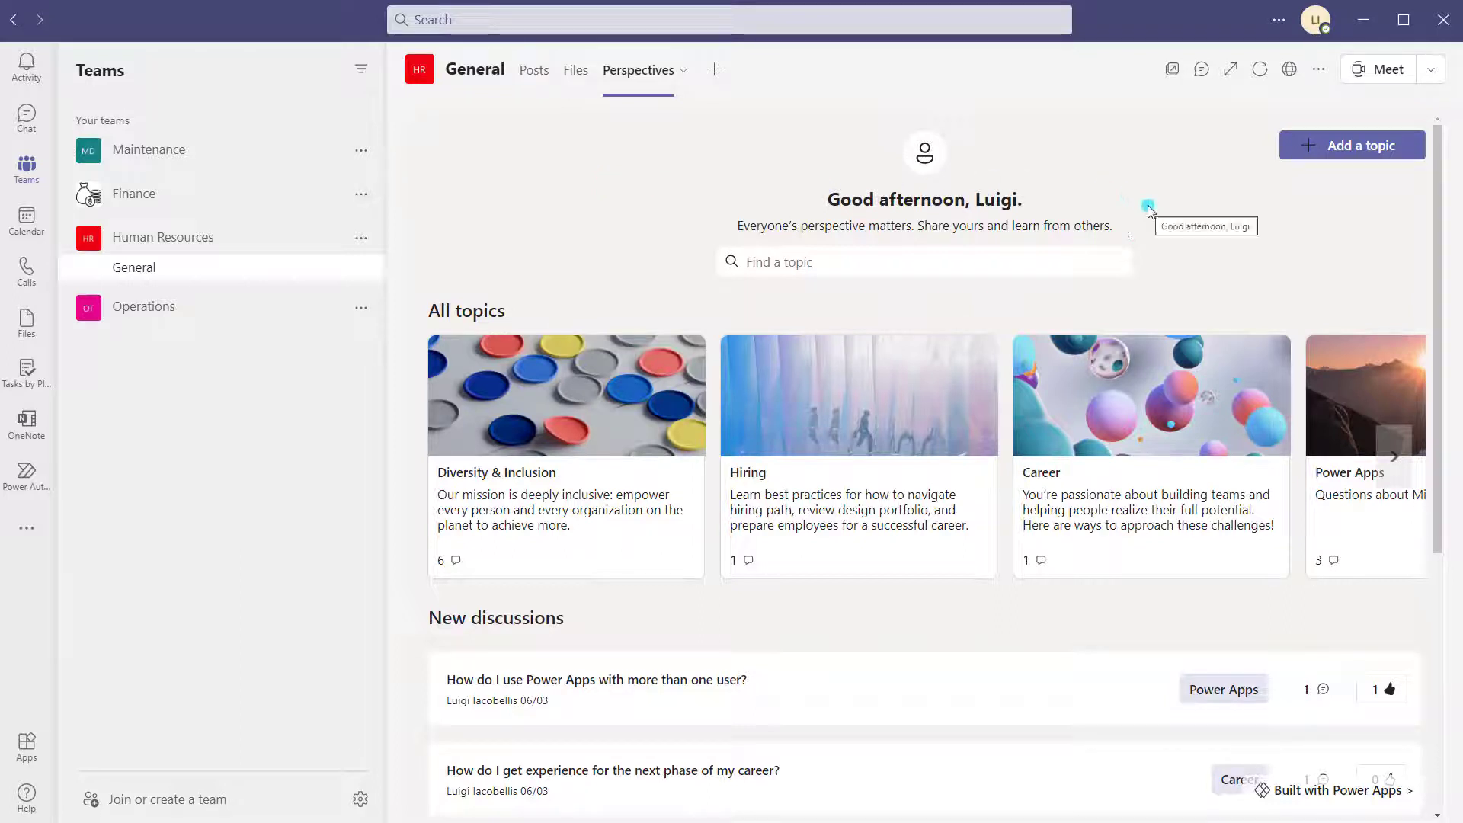
# Step: Add a topic titled 'Microsoft Teams Training' with description 'Discussions about MS Teams Training'
pyautogui.click(1344, 156)
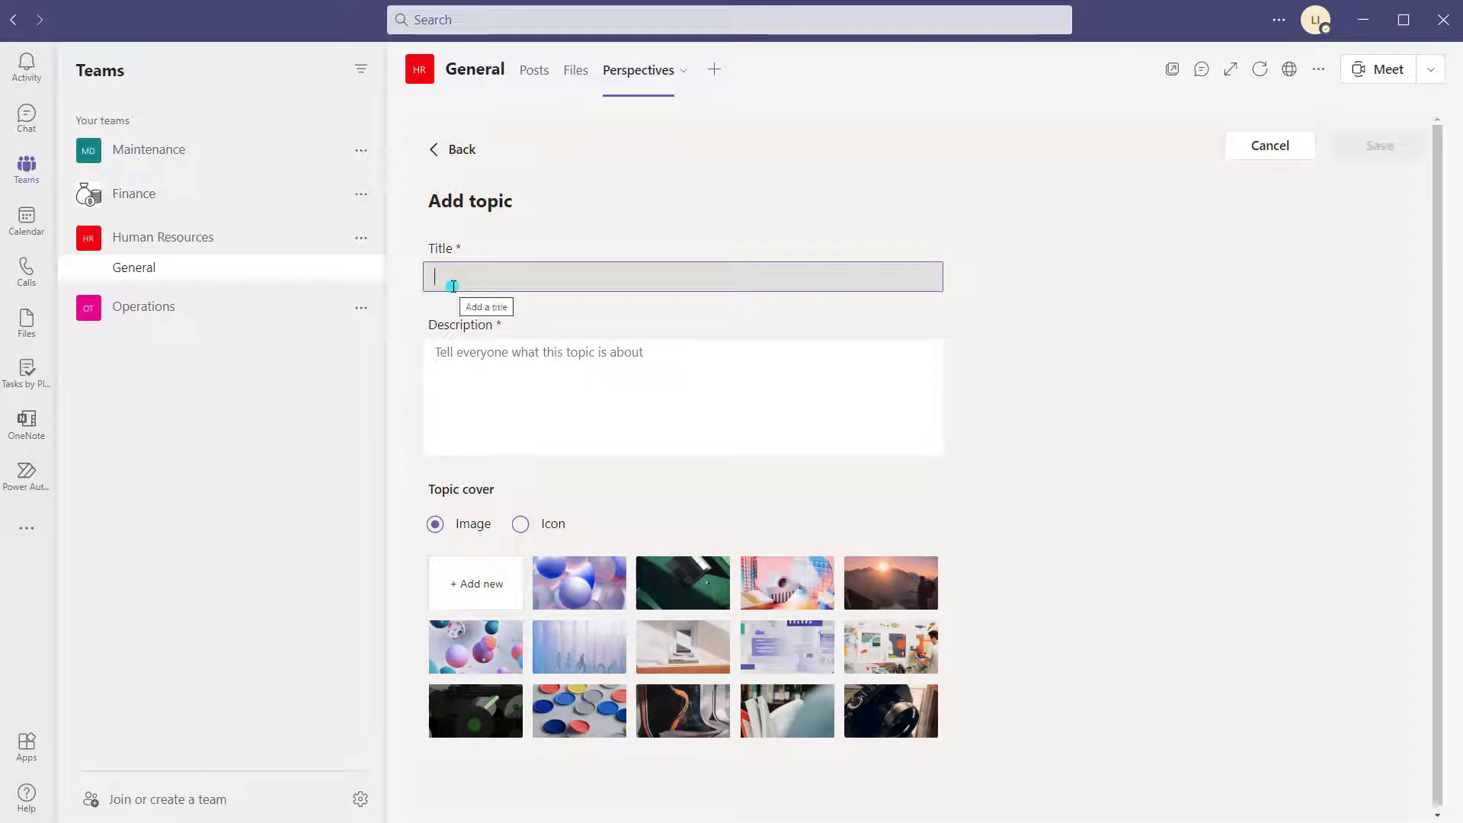
pyautogui.write('Microsoft Teams Training')
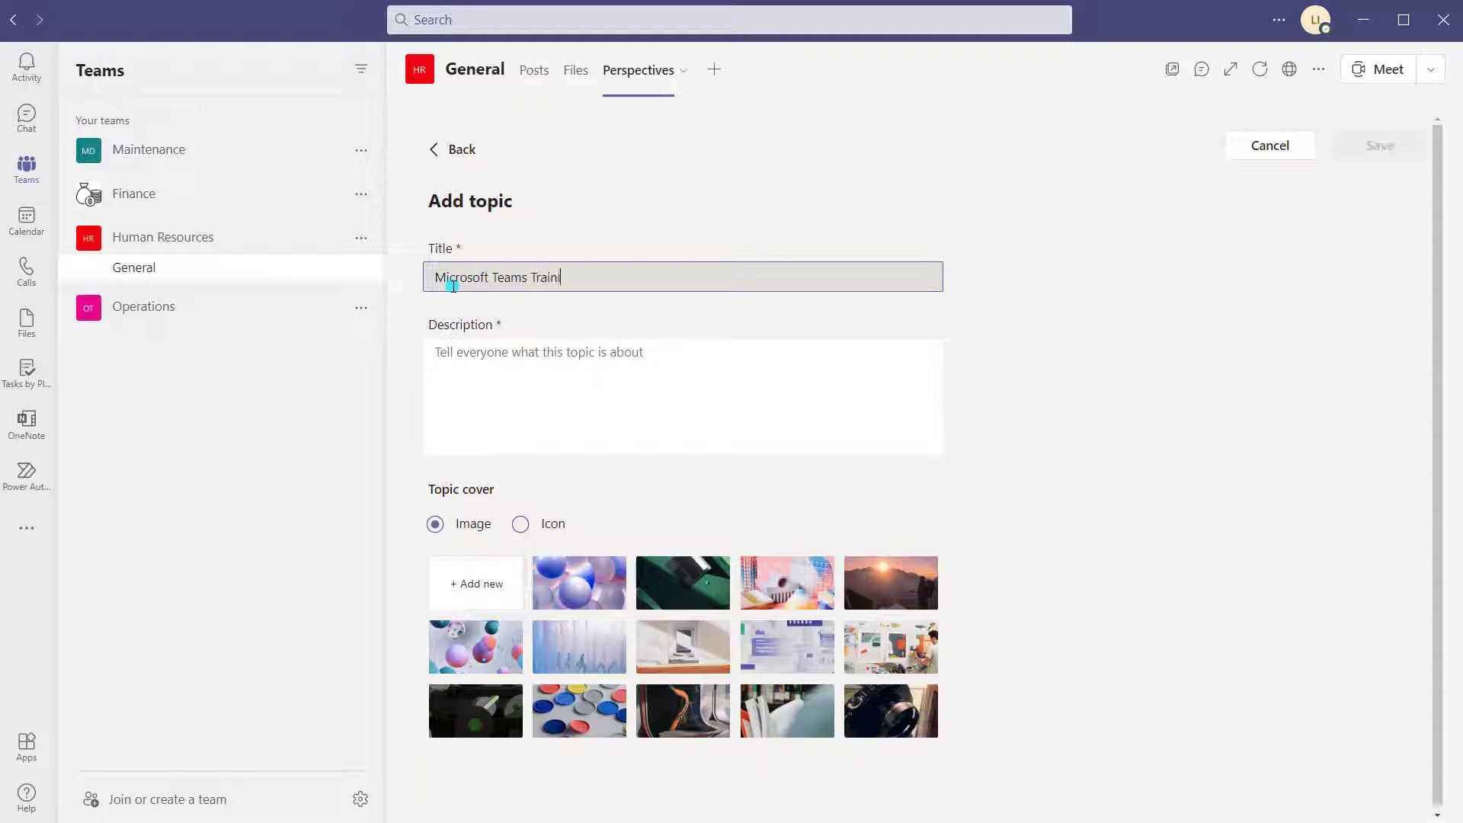
pyautogui.click(486, 371)
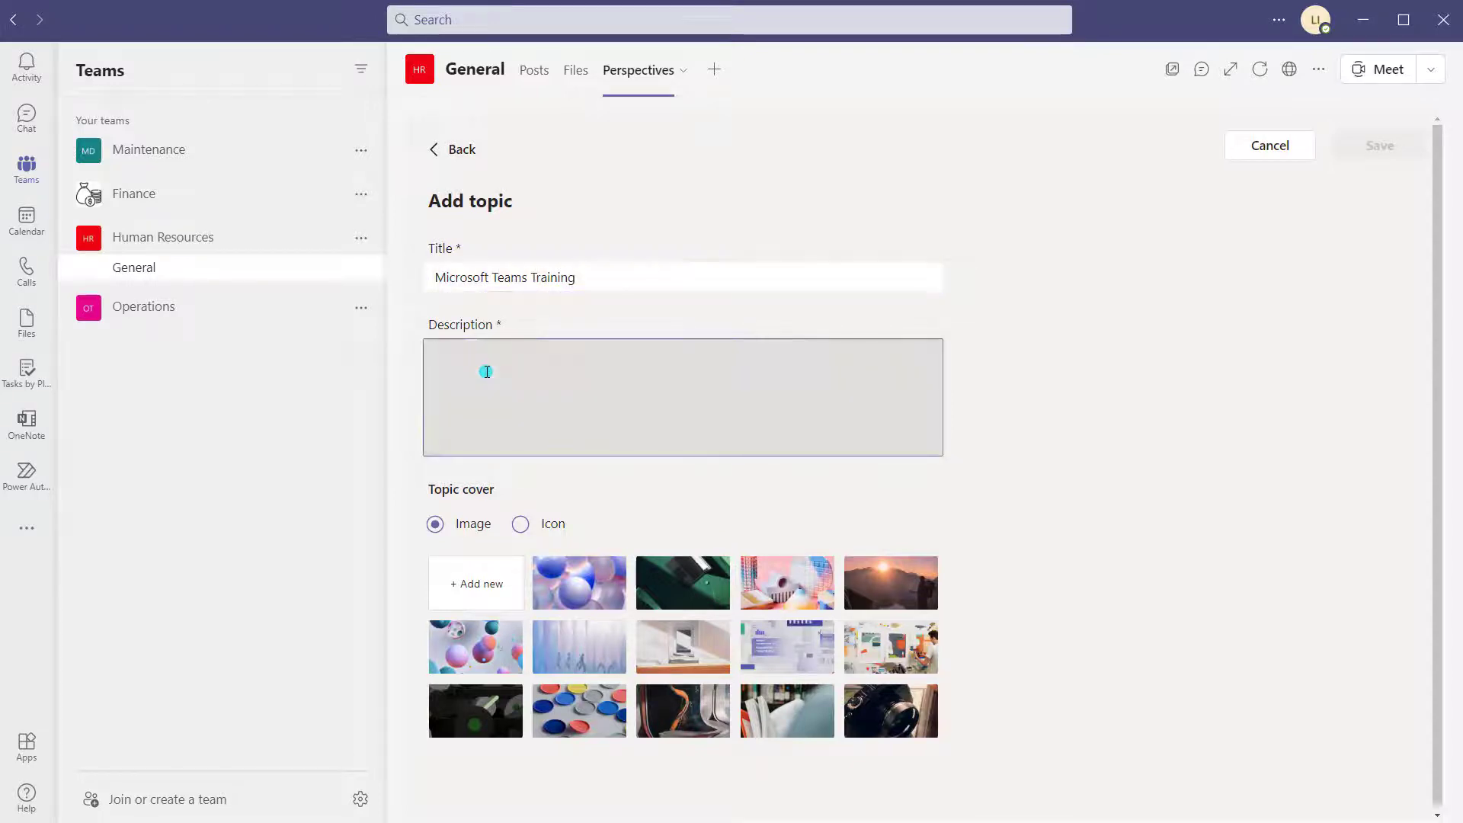
pyautogui.write('Discussions about MS Teams Training')
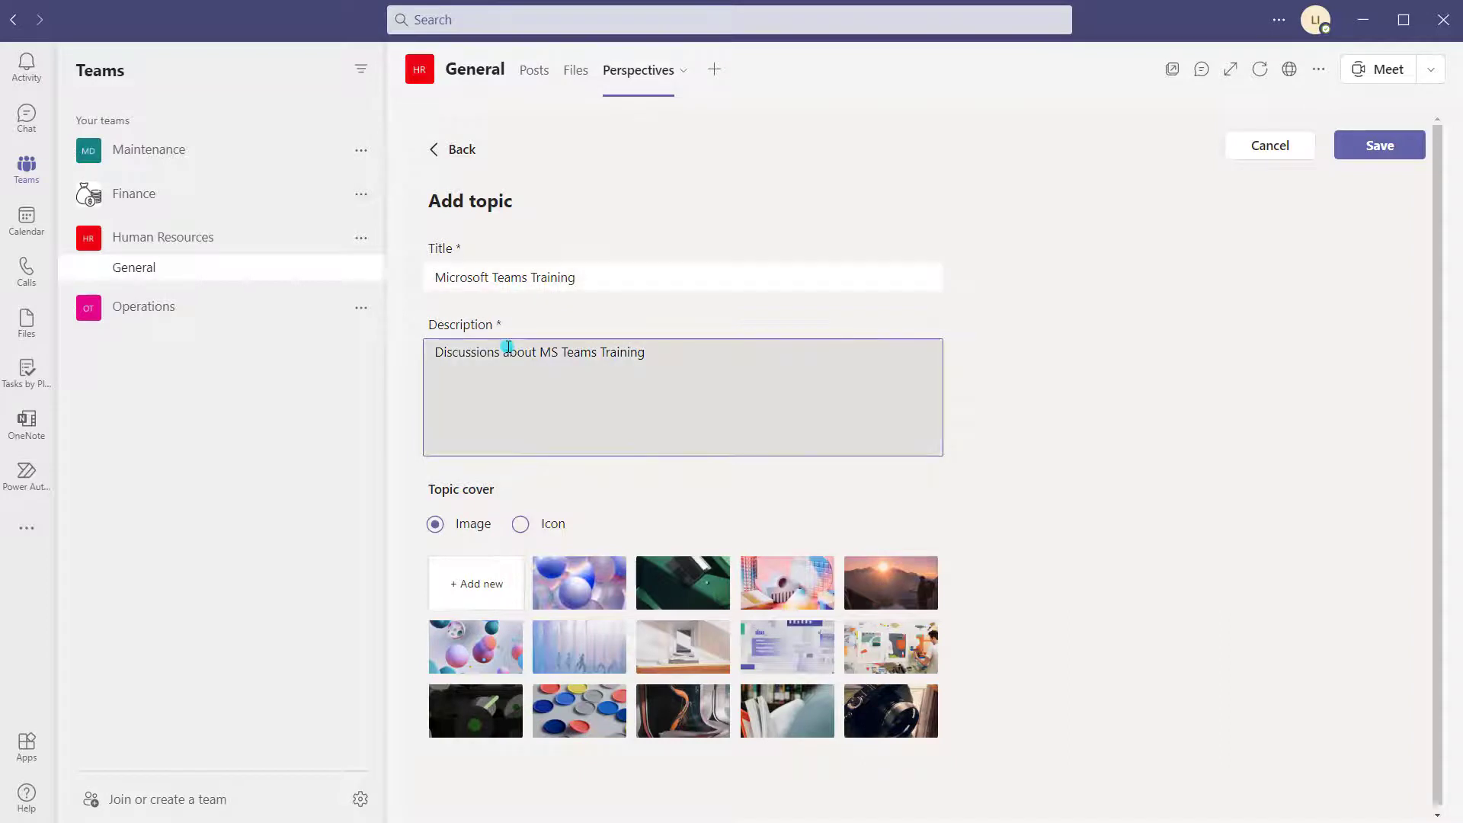
# Step: Switch the new topic's cover from Image to Icon
pyautogui.scroll(-1, 495, 412)
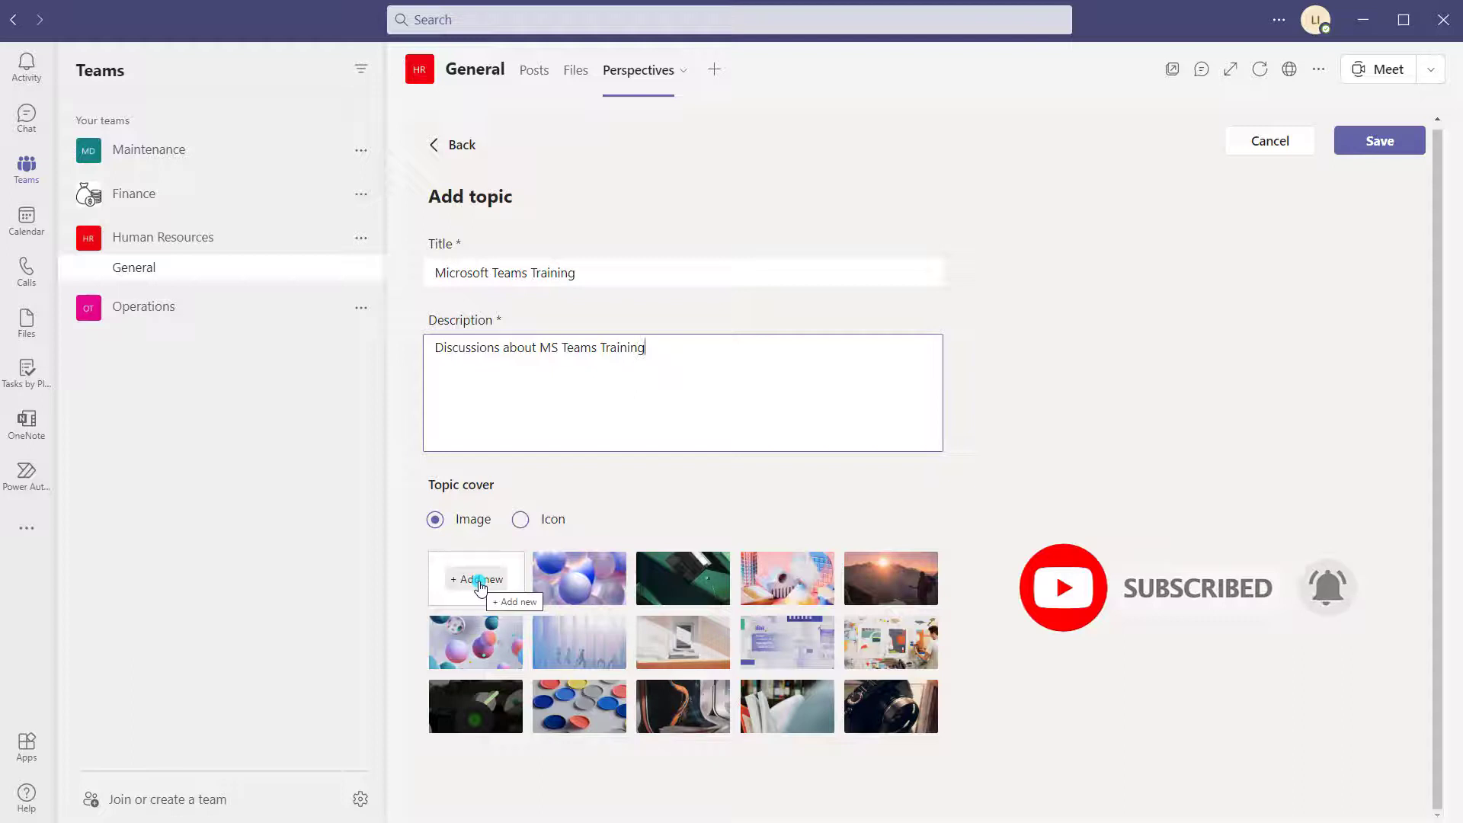
pyautogui.click(521, 520)
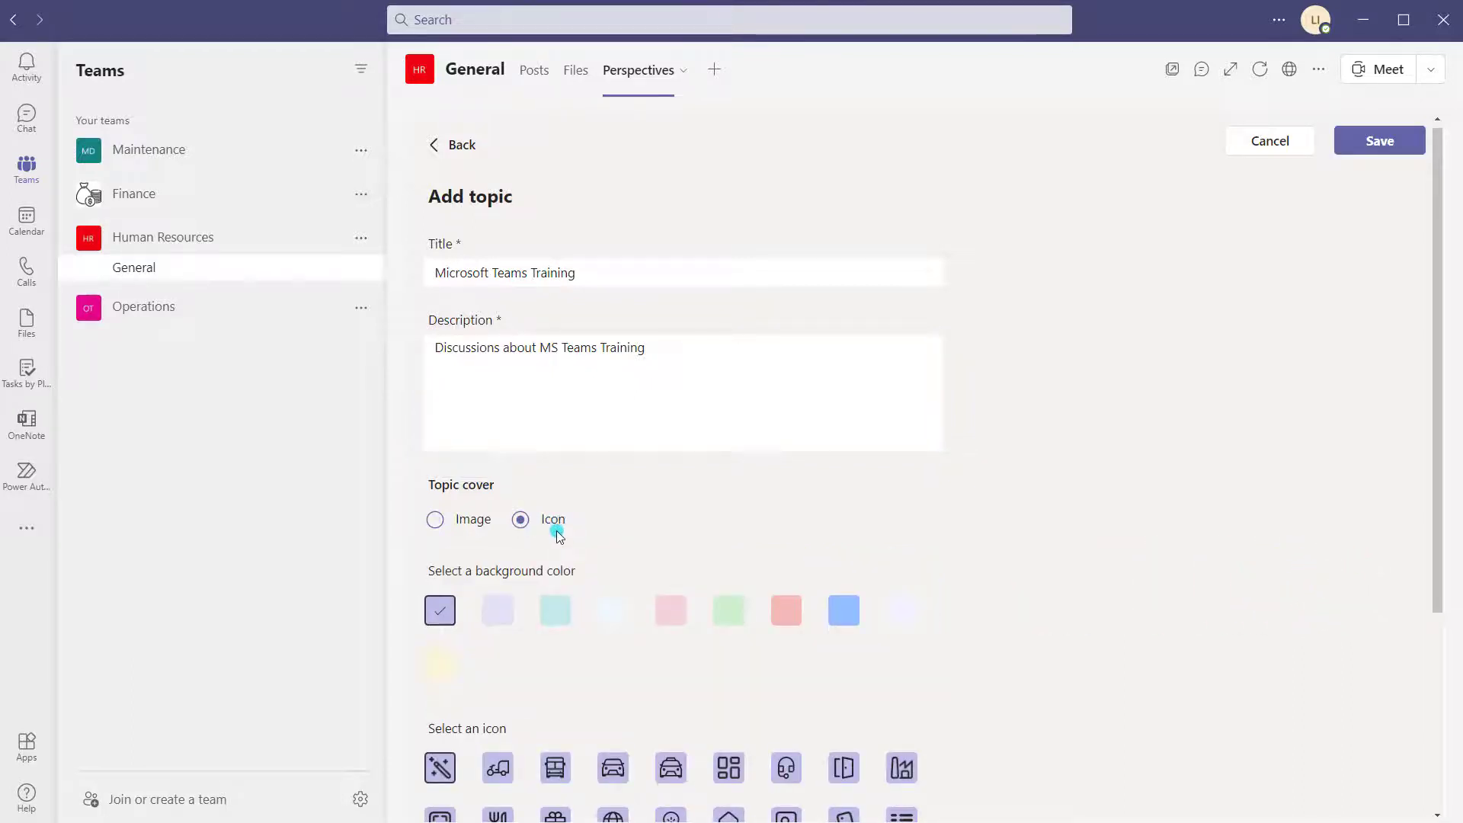
# Step: Choose the org-chart icon for the topic cover
pyautogui.scroll(-4, 560, 528)
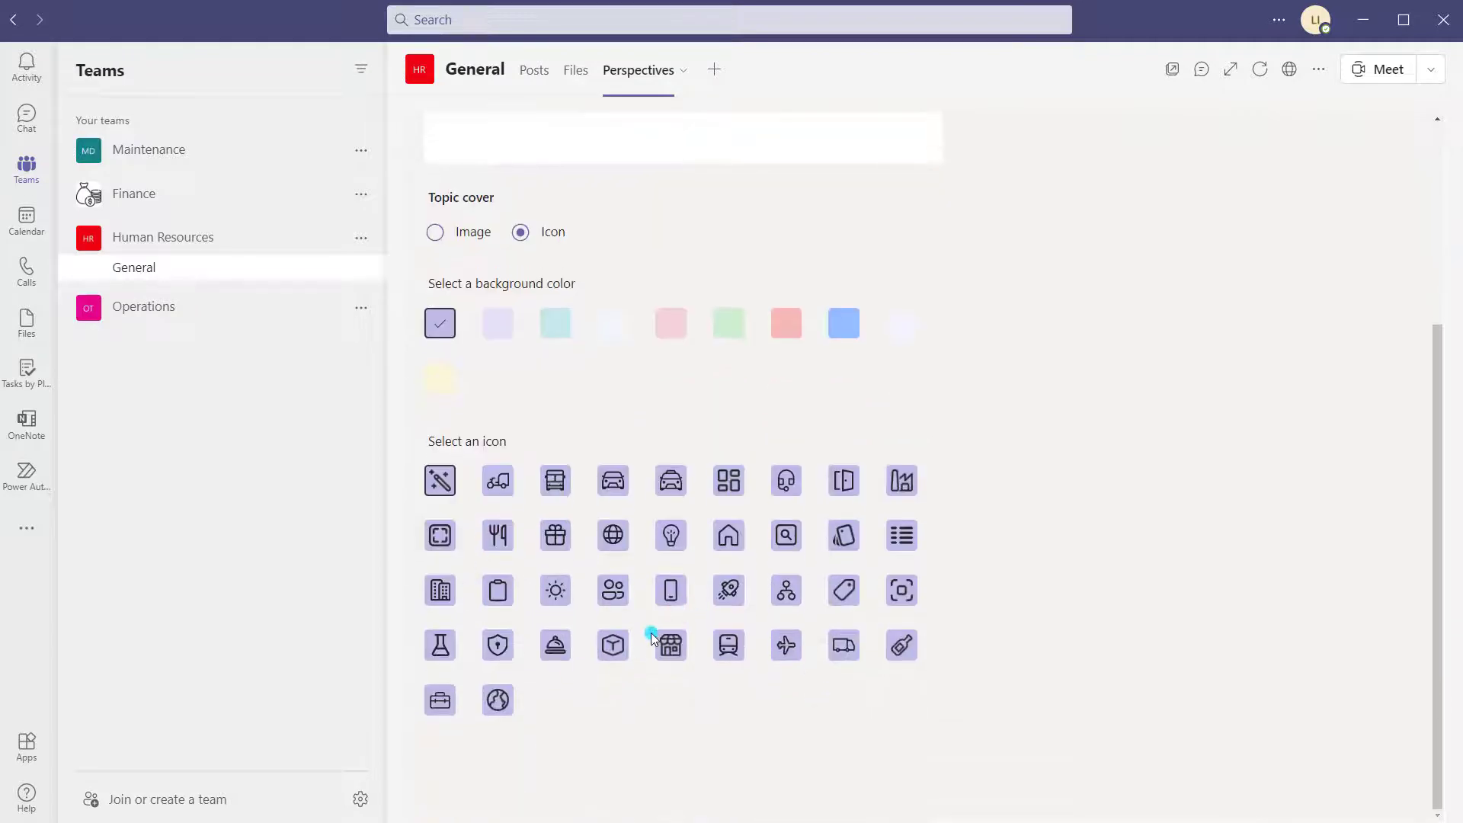
pyautogui.click(784, 593)
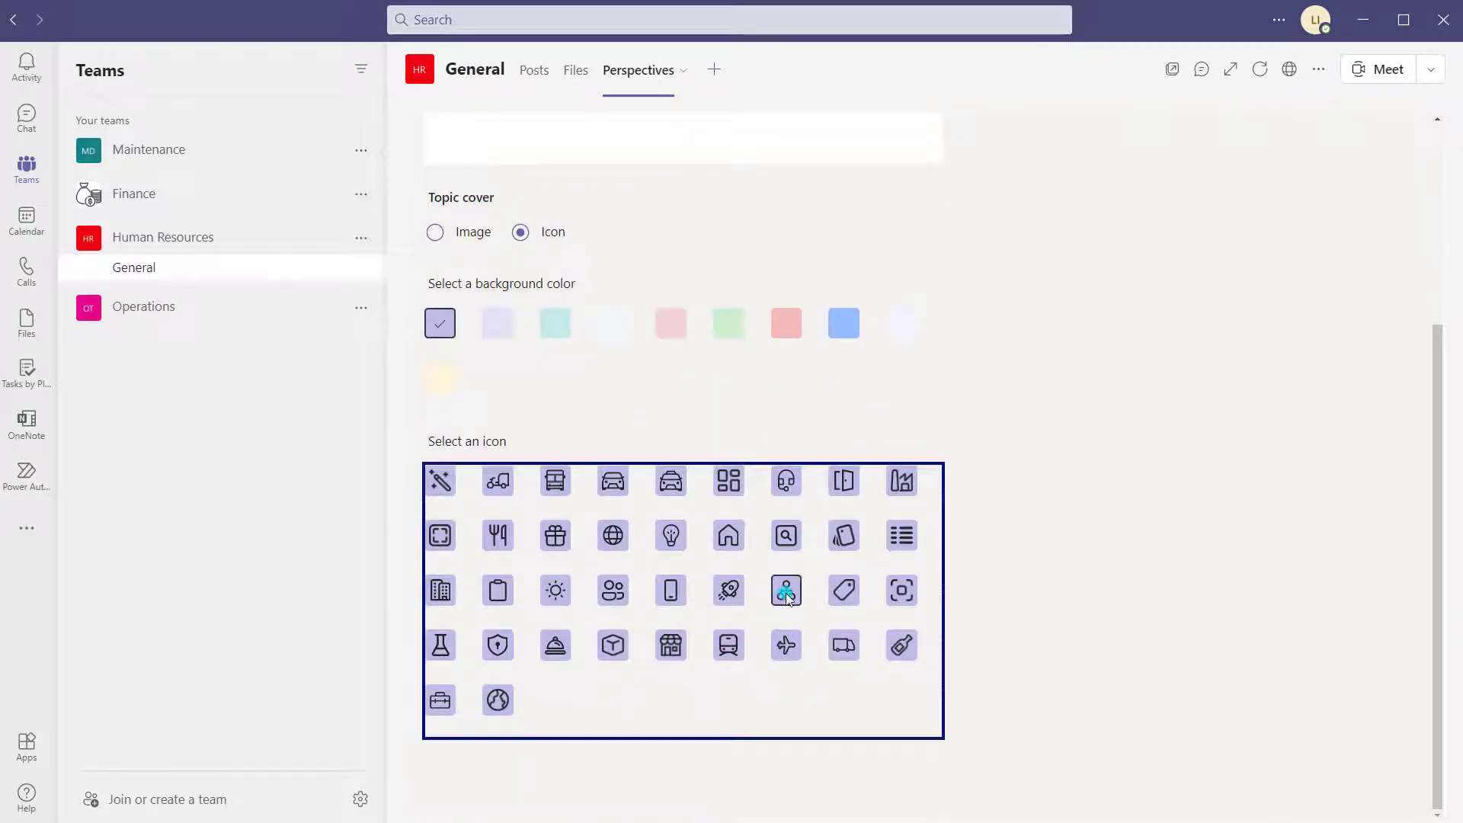
pyautogui.click(1007, 614)
# Step: Save the Microsoft Teams Training topic so it appears under All topics
pyautogui.scroll(4, 1038, 589)
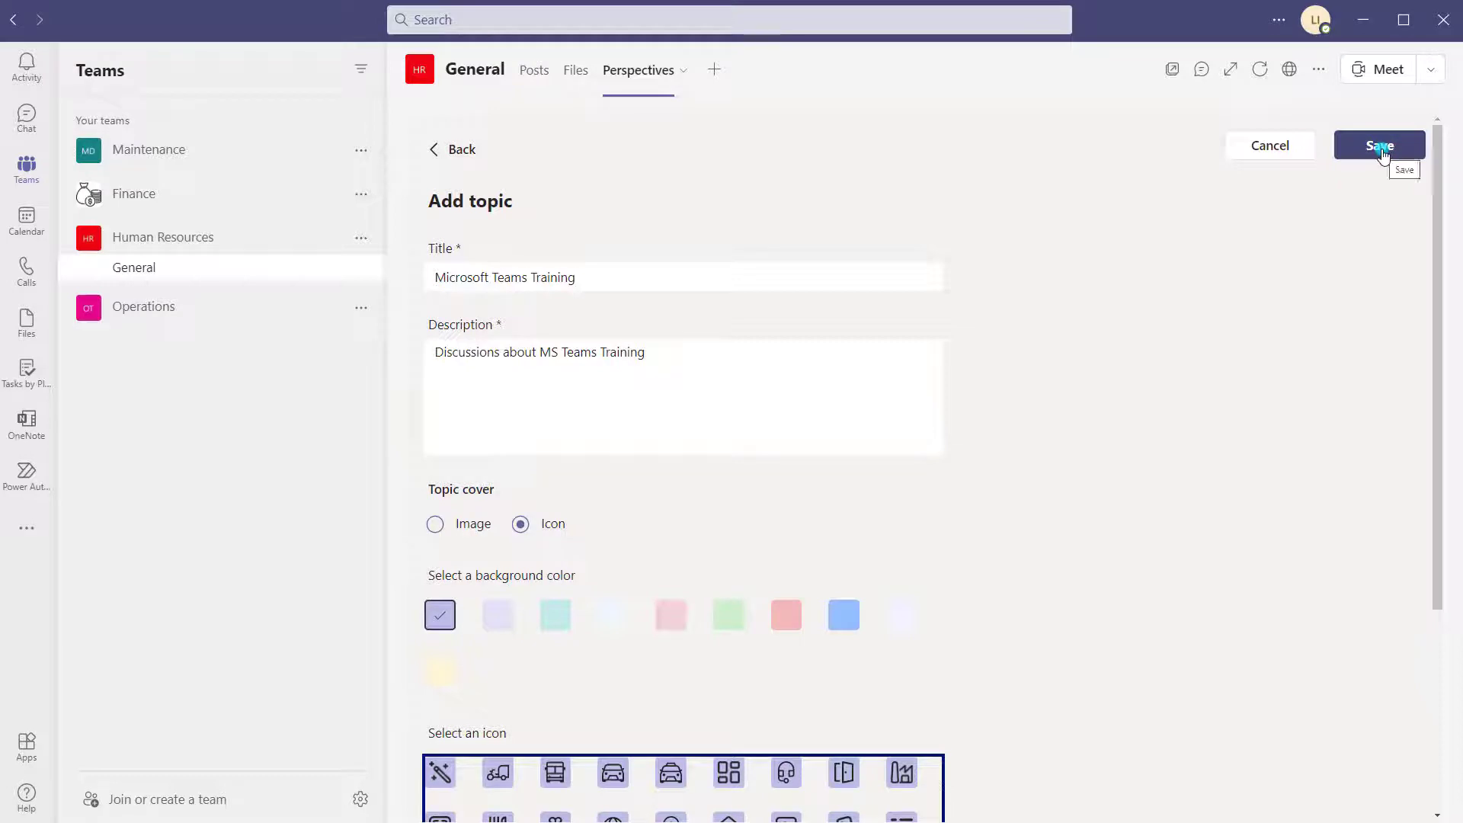
pyautogui.click(1282, 149)
pyautogui.click(471, 148)
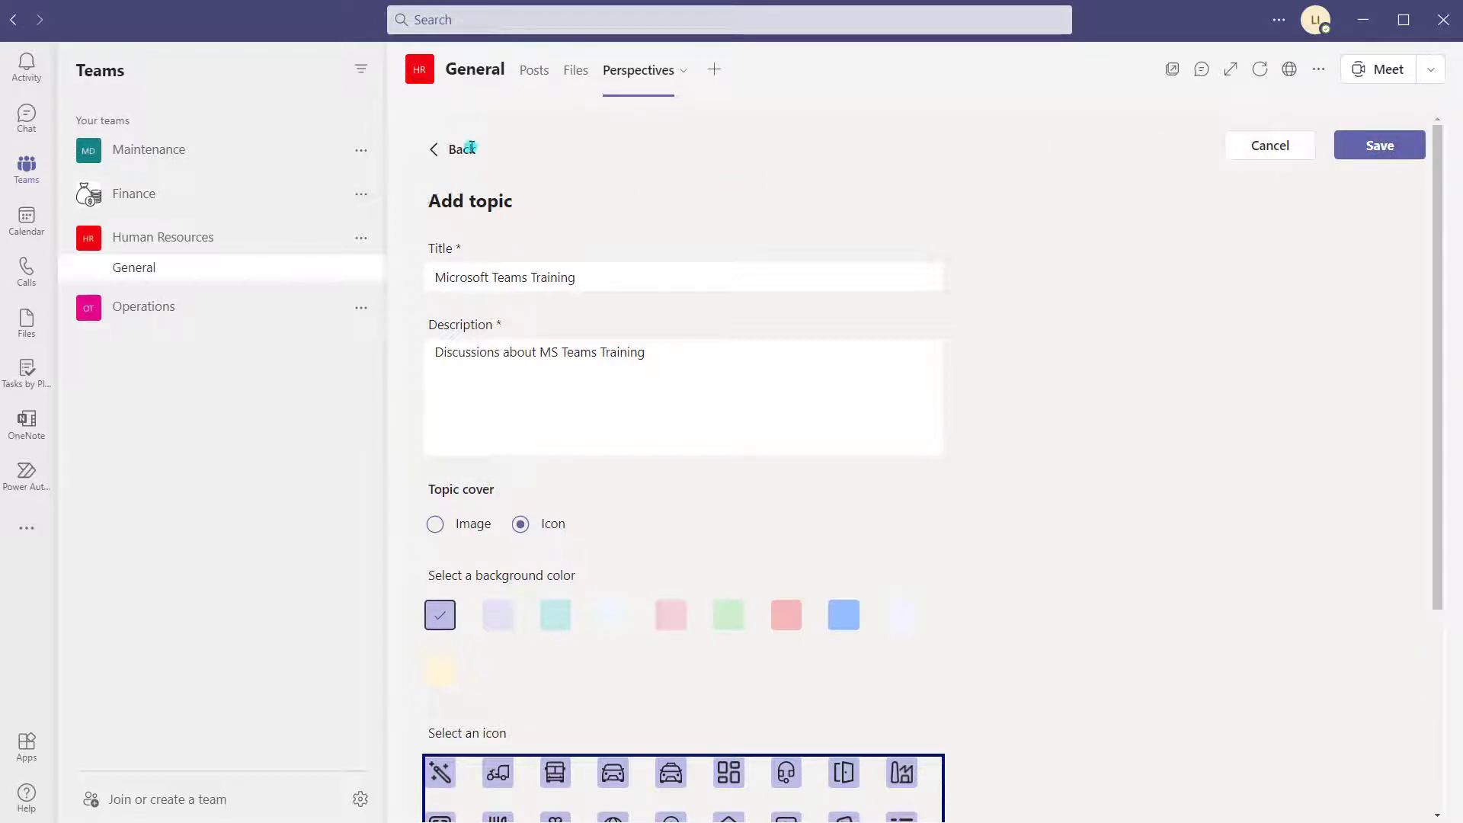
pyautogui.click(1381, 149)
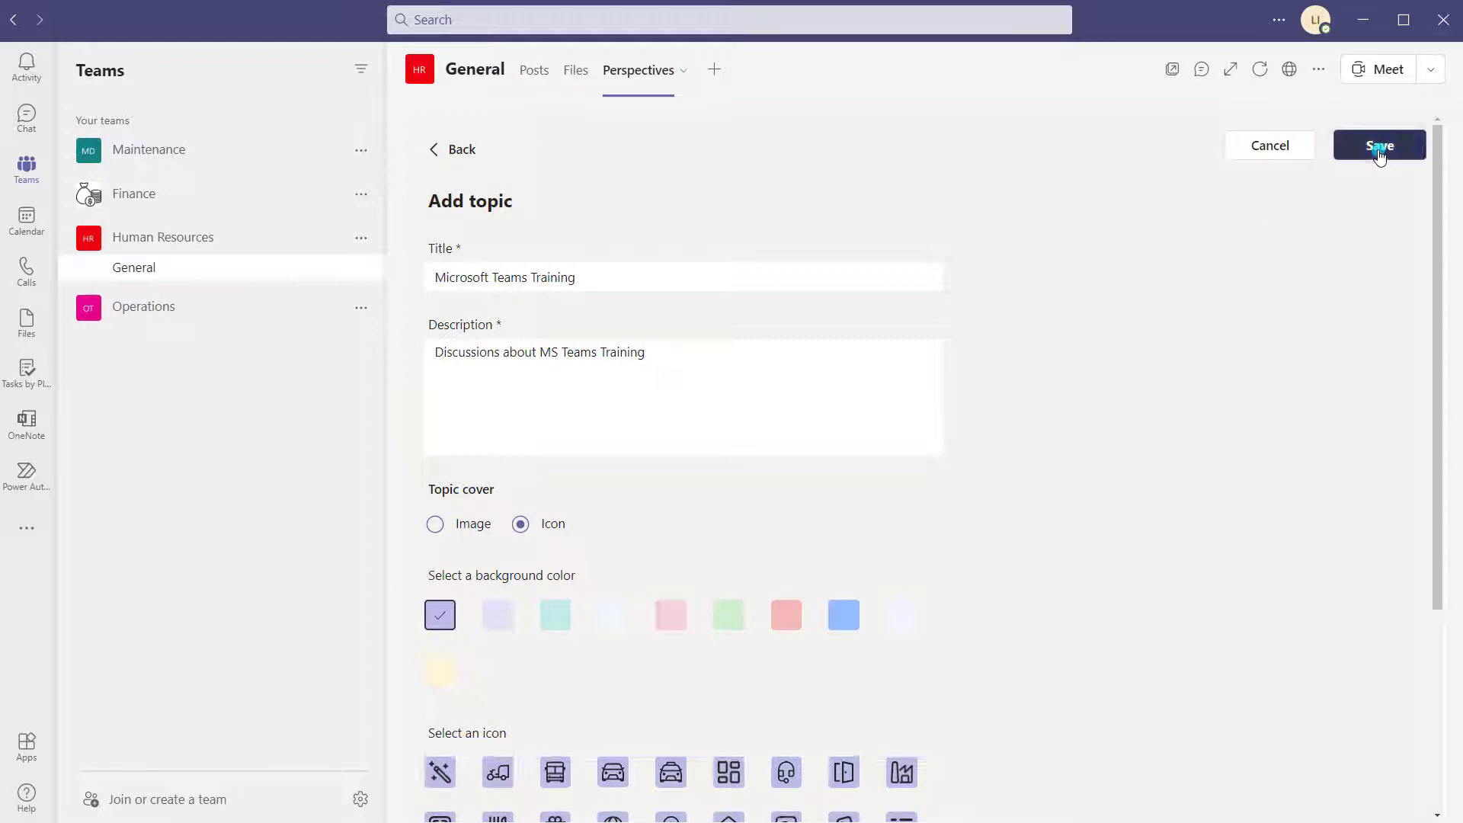
pyautogui.click(1317, 181)
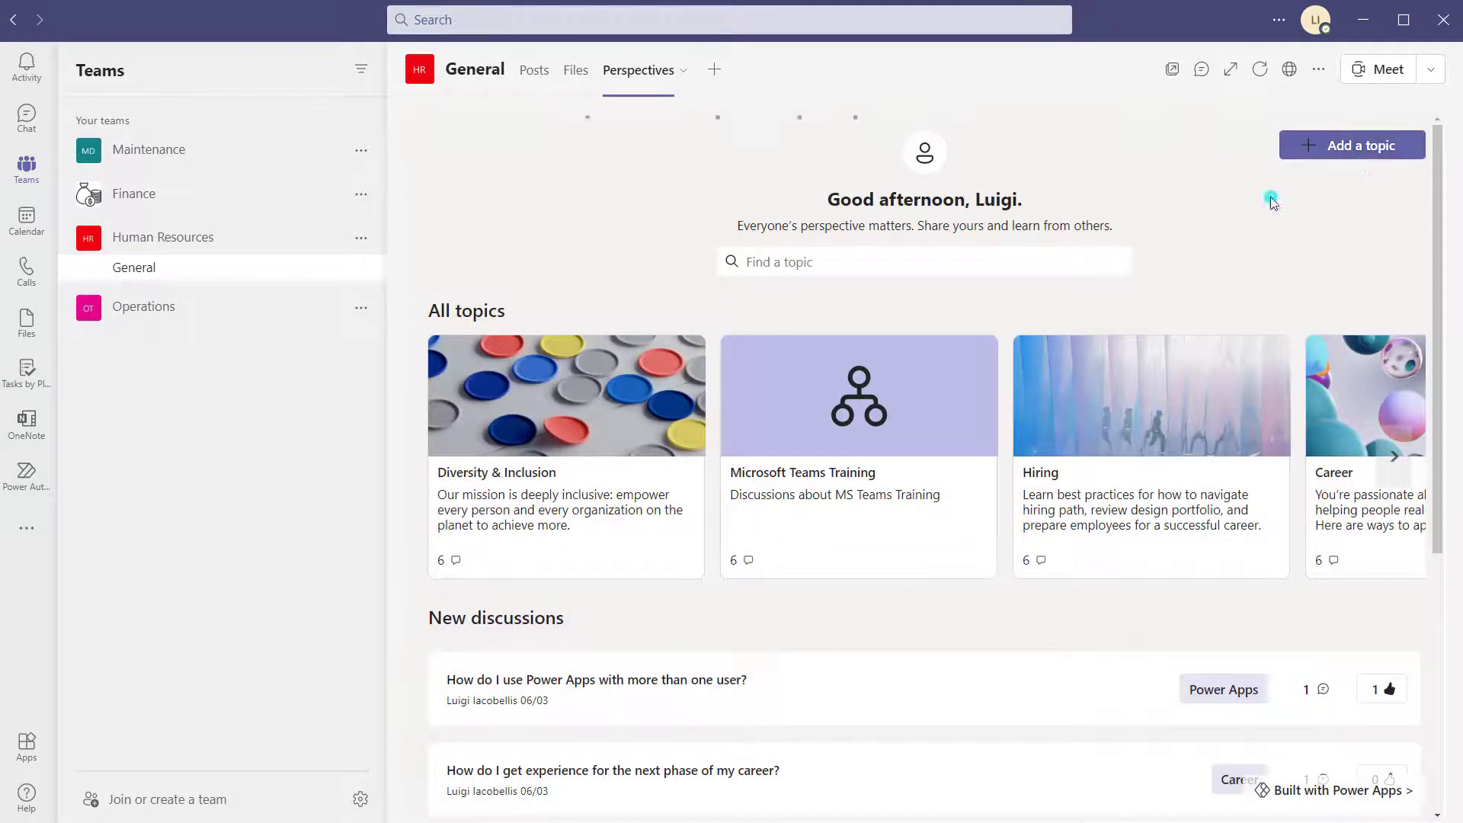
# Step: Open the Microsoft Teams Training topic, review its edit form, and cancel without changes
pyautogui.click(880, 450)
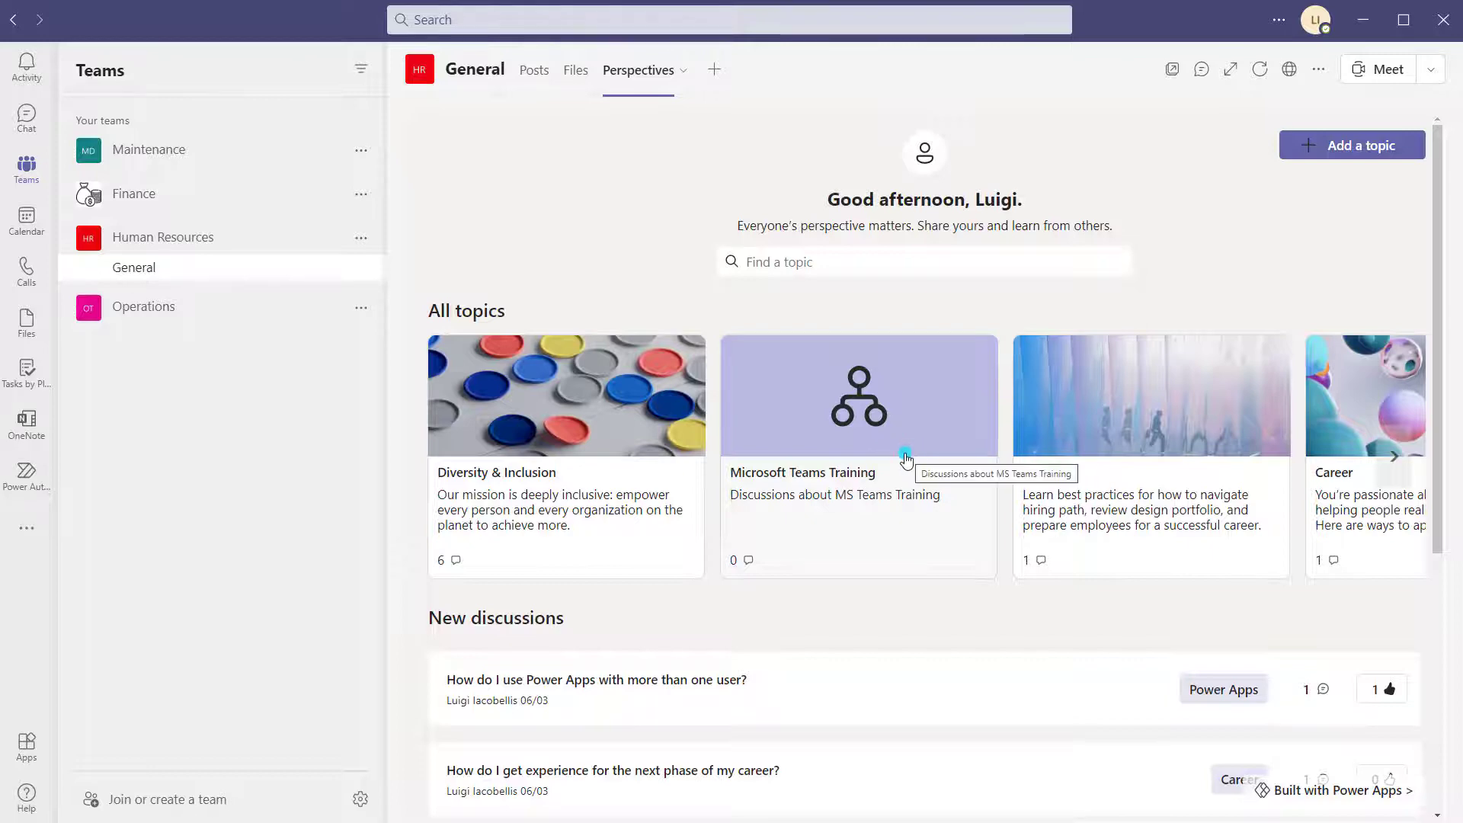
pyautogui.click(898, 415)
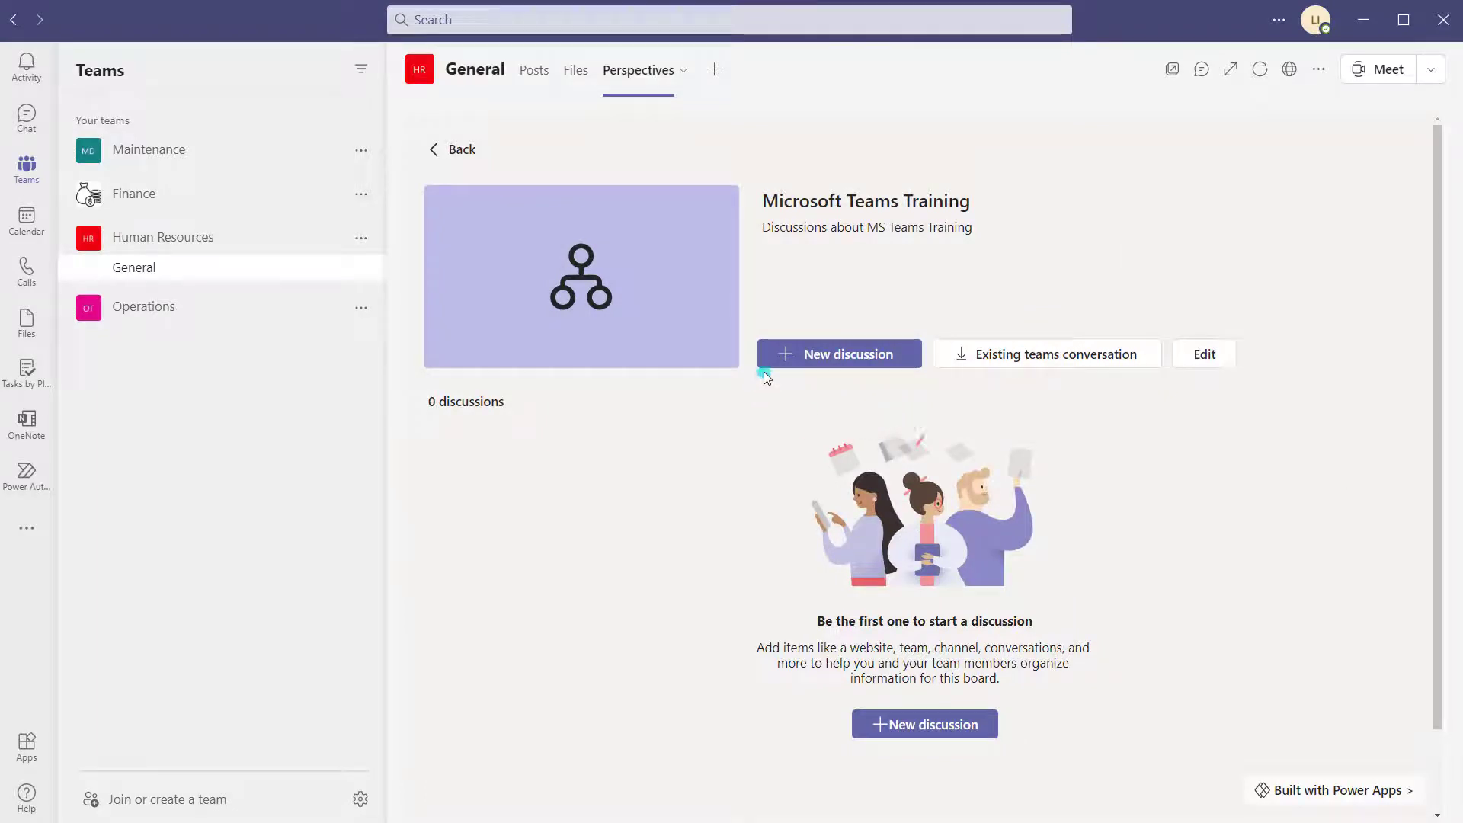
pyautogui.click(811, 359)
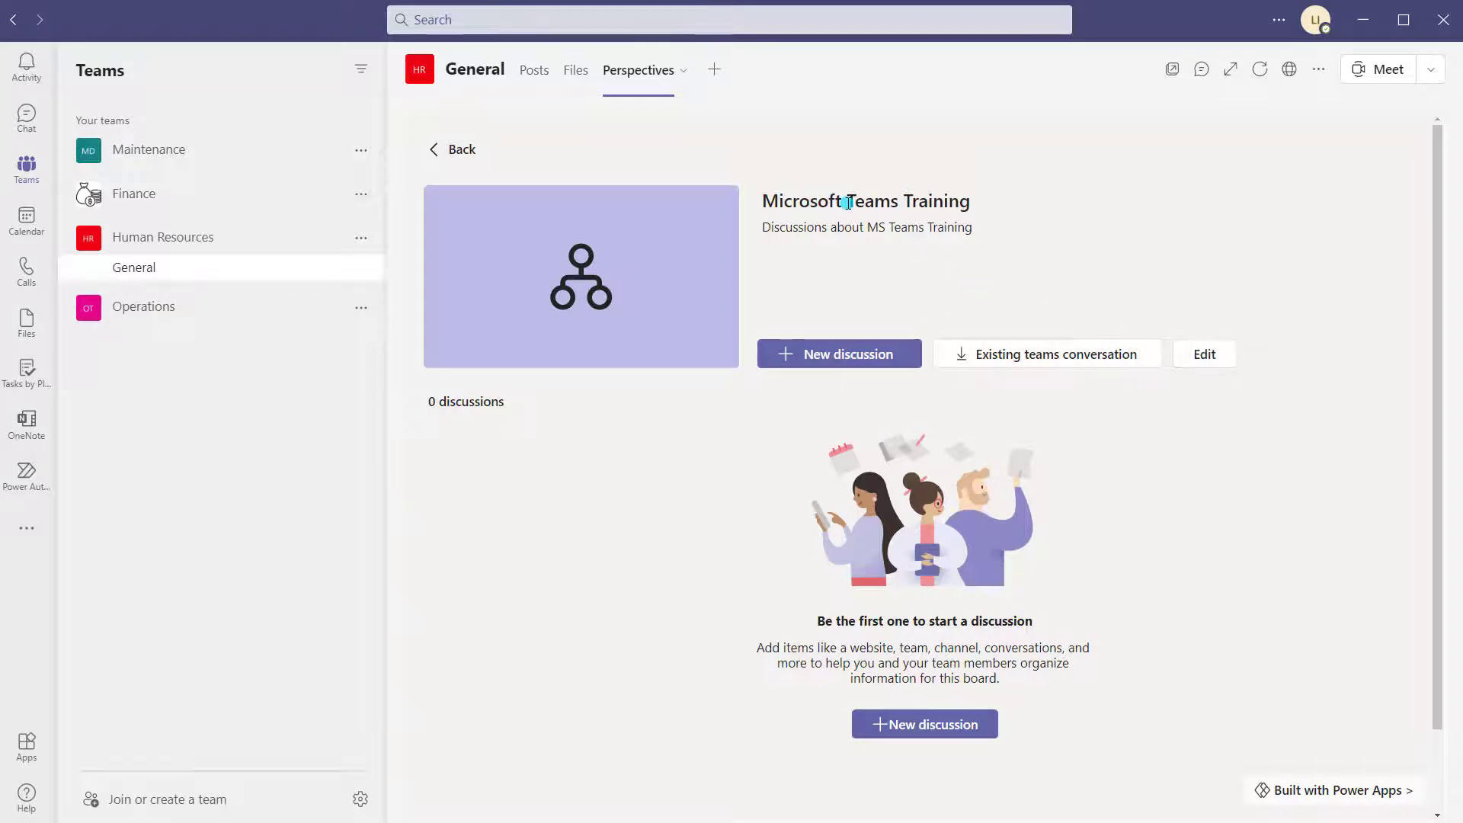
pyautogui.click(1205, 359)
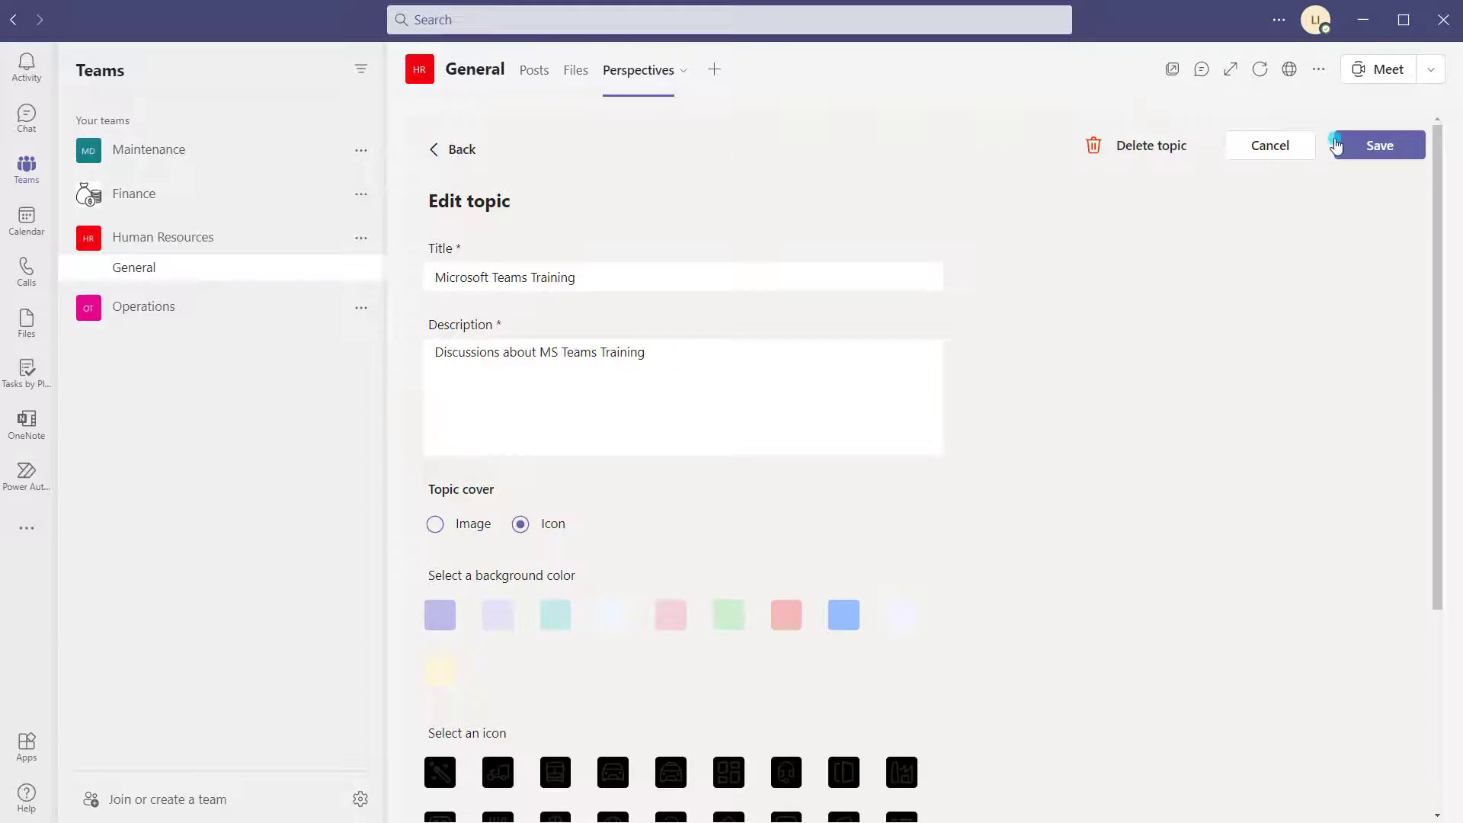
pyautogui.click(1276, 152)
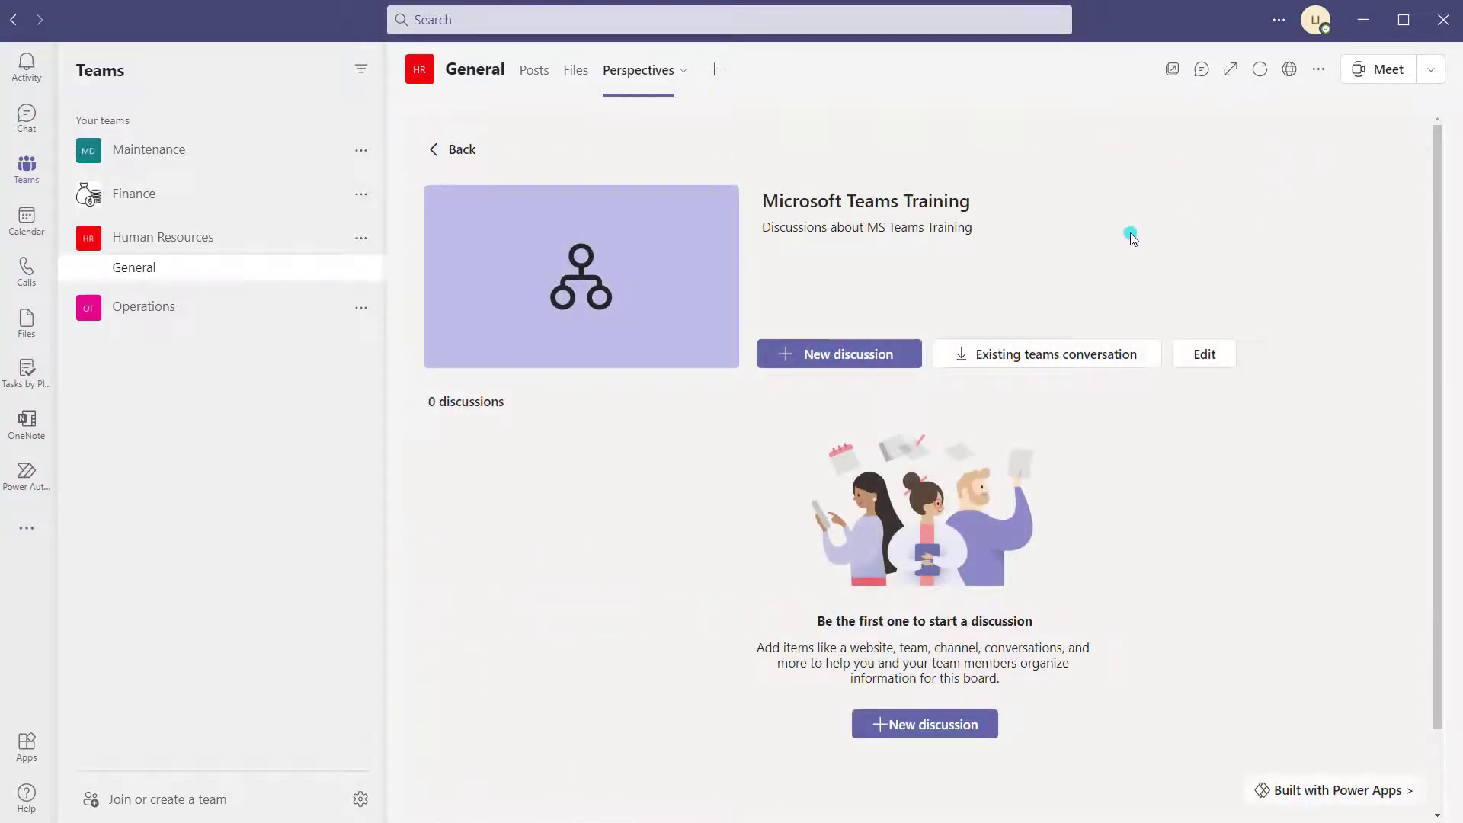
# Step: Post the discussion 'Does any one know how to use the Teams Perspectives App?' with the title as context
pyautogui.click(840, 356)
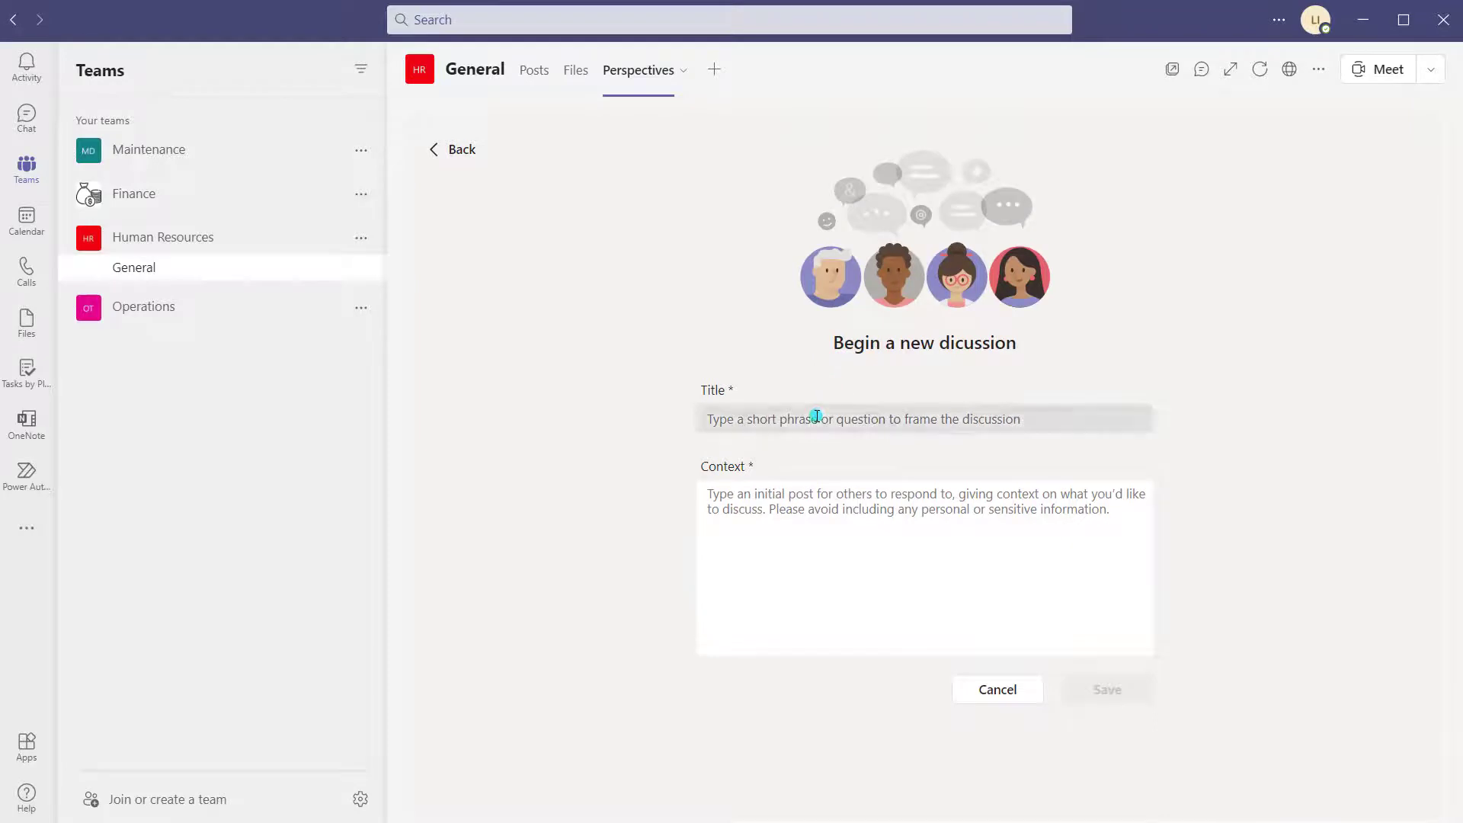
pyautogui.click(777, 421)
pyautogui.write('Does any one')
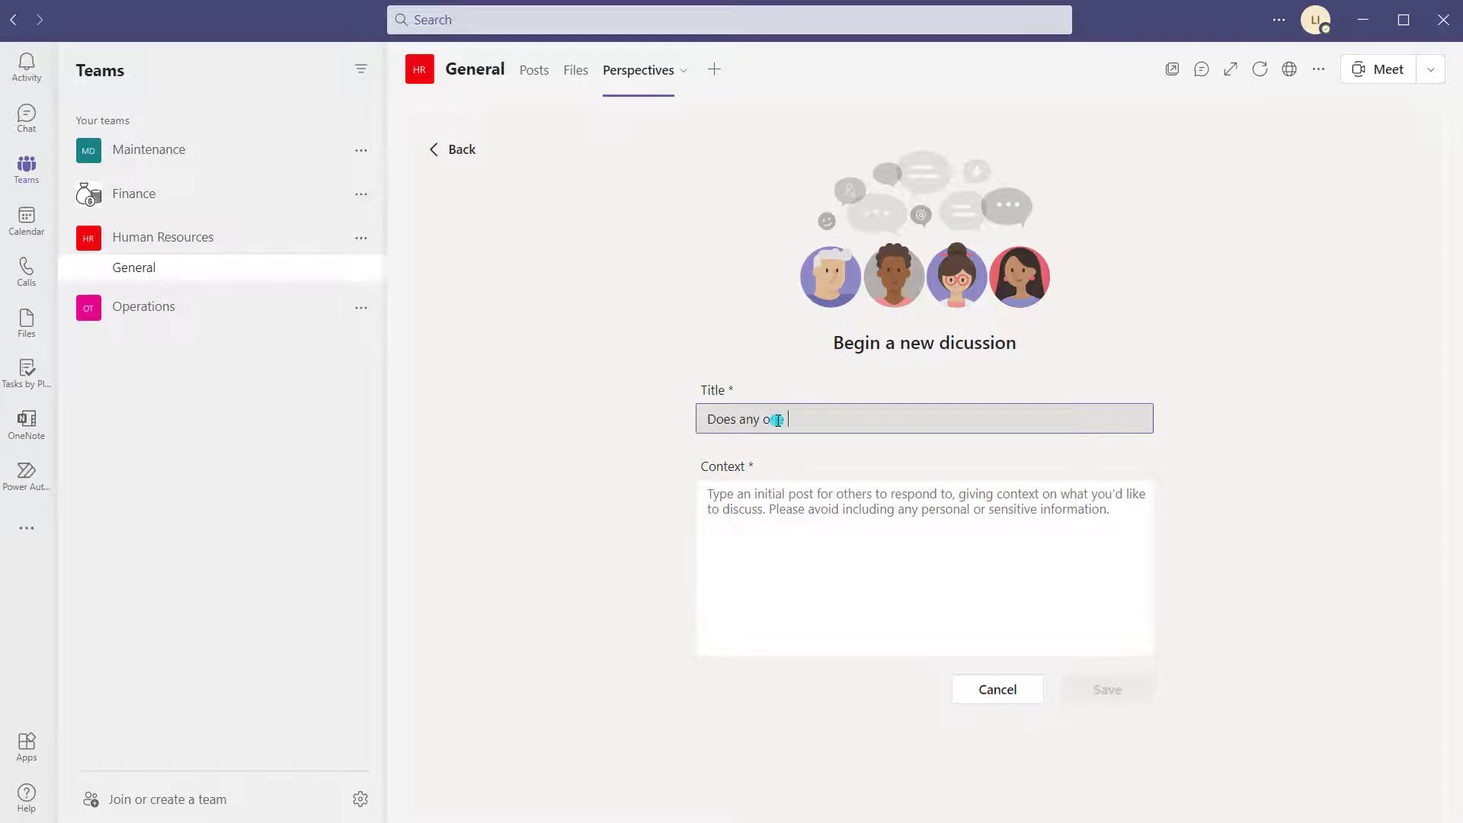
pyautogui.write(' know how to use the')
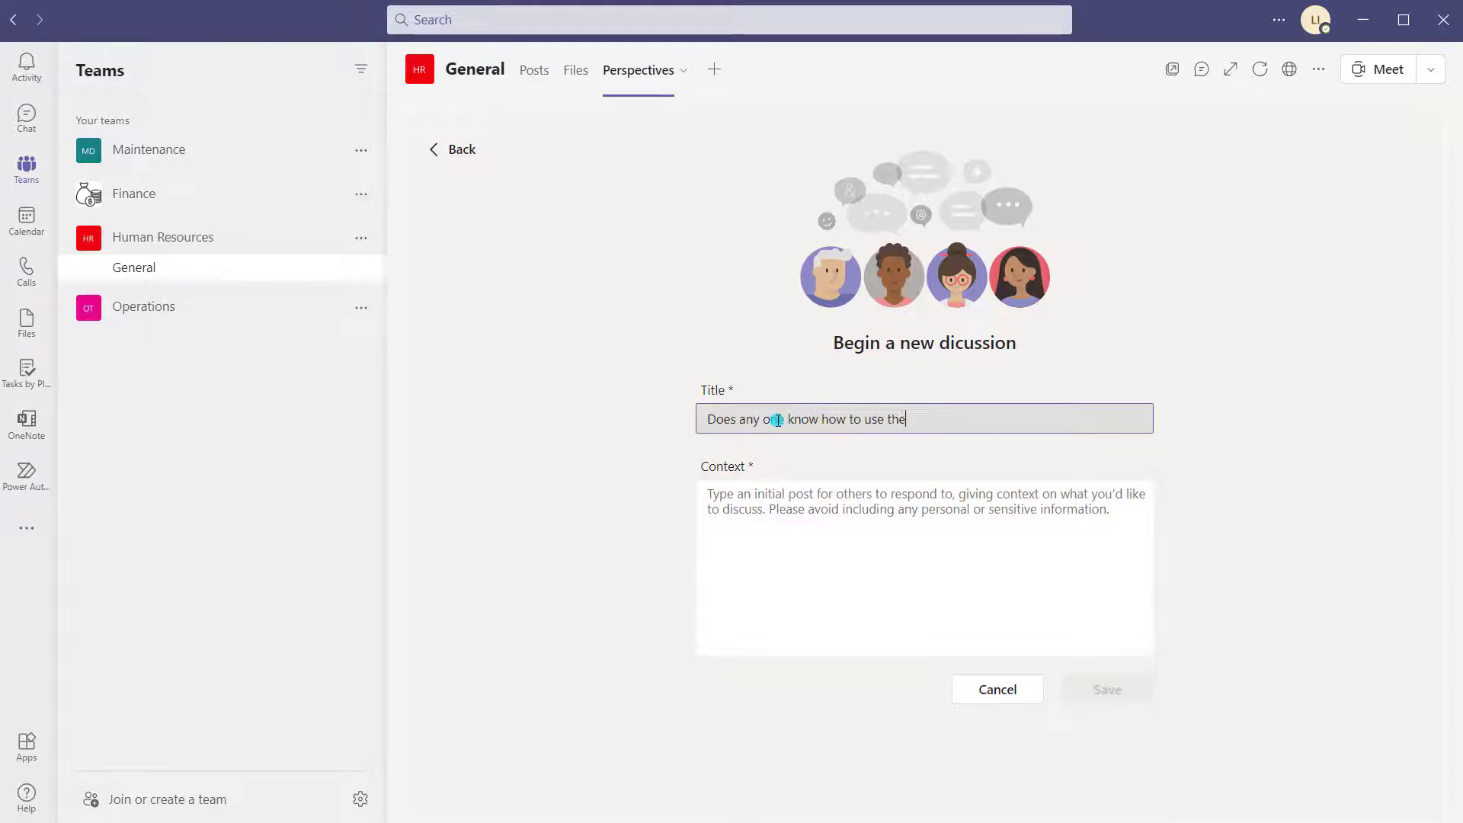
pyautogui.write(' Teams Perspectives App?')
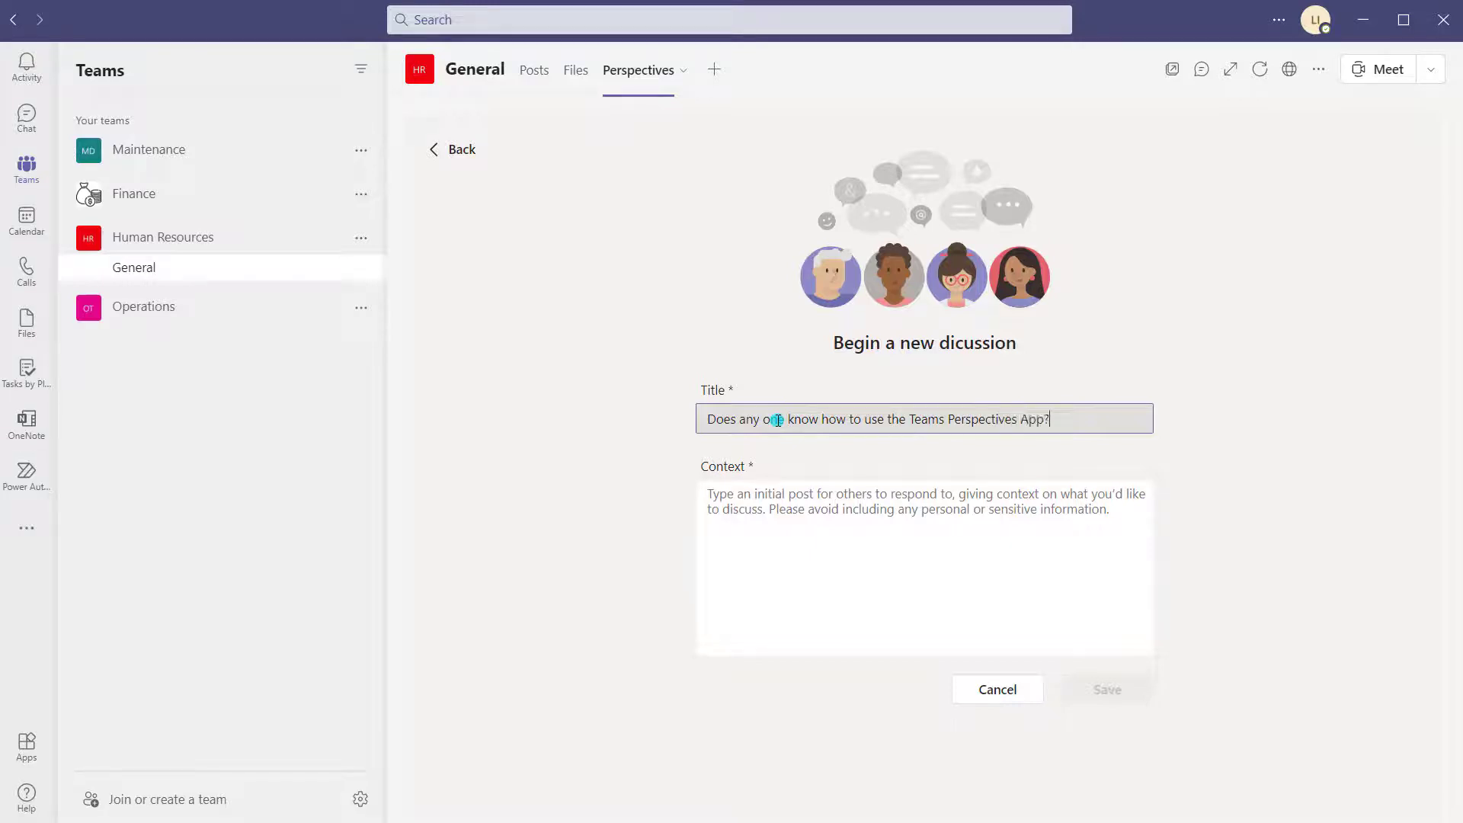
pyautogui.tripleClick(776, 420)
pyautogui.hotkey('ctrl', 'c')
pyautogui.click(797, 490)
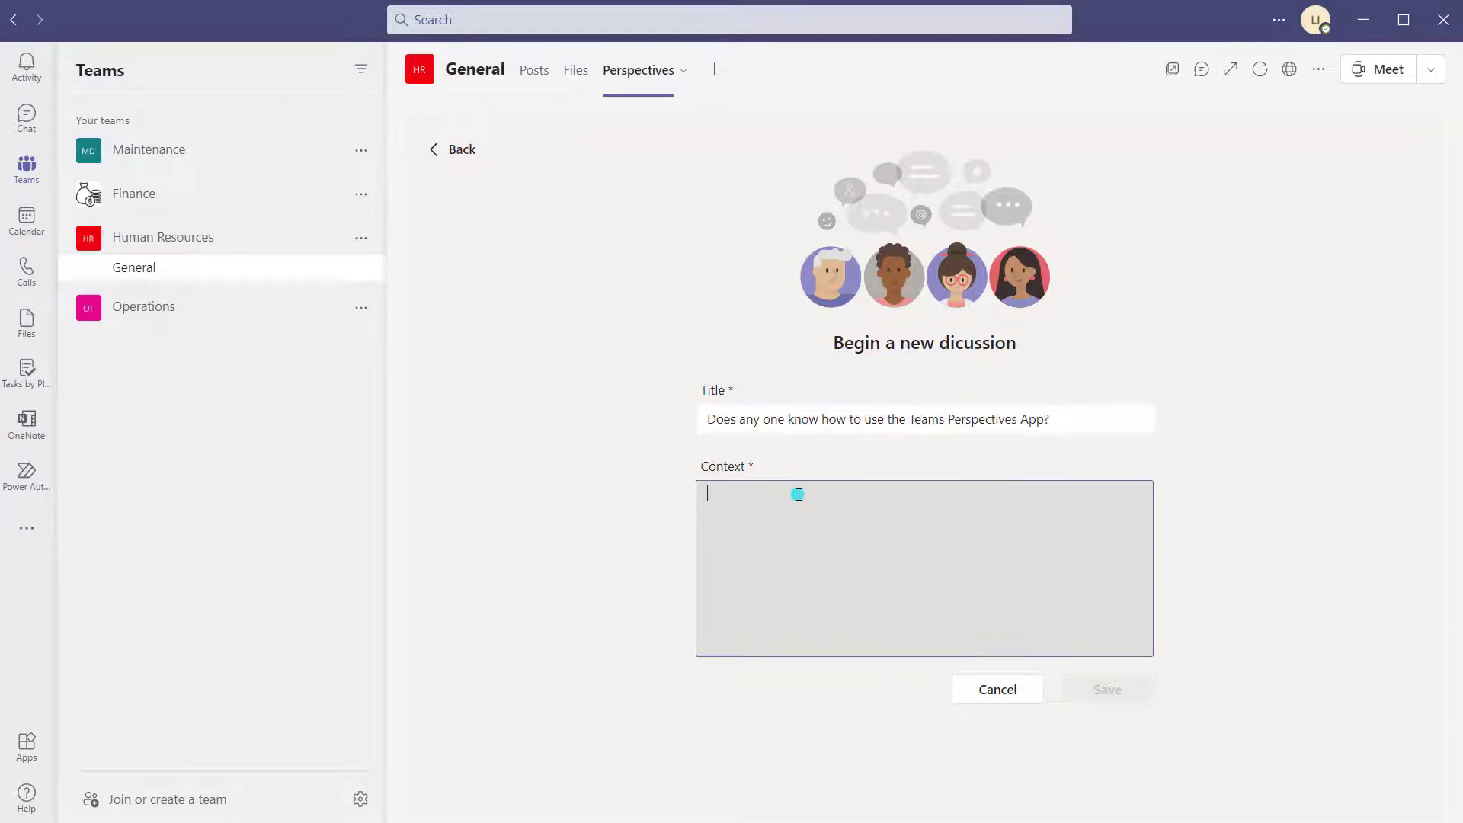
pyautogui.click(784, 490)
pyautogui.hotkey('ctrl', 'v')
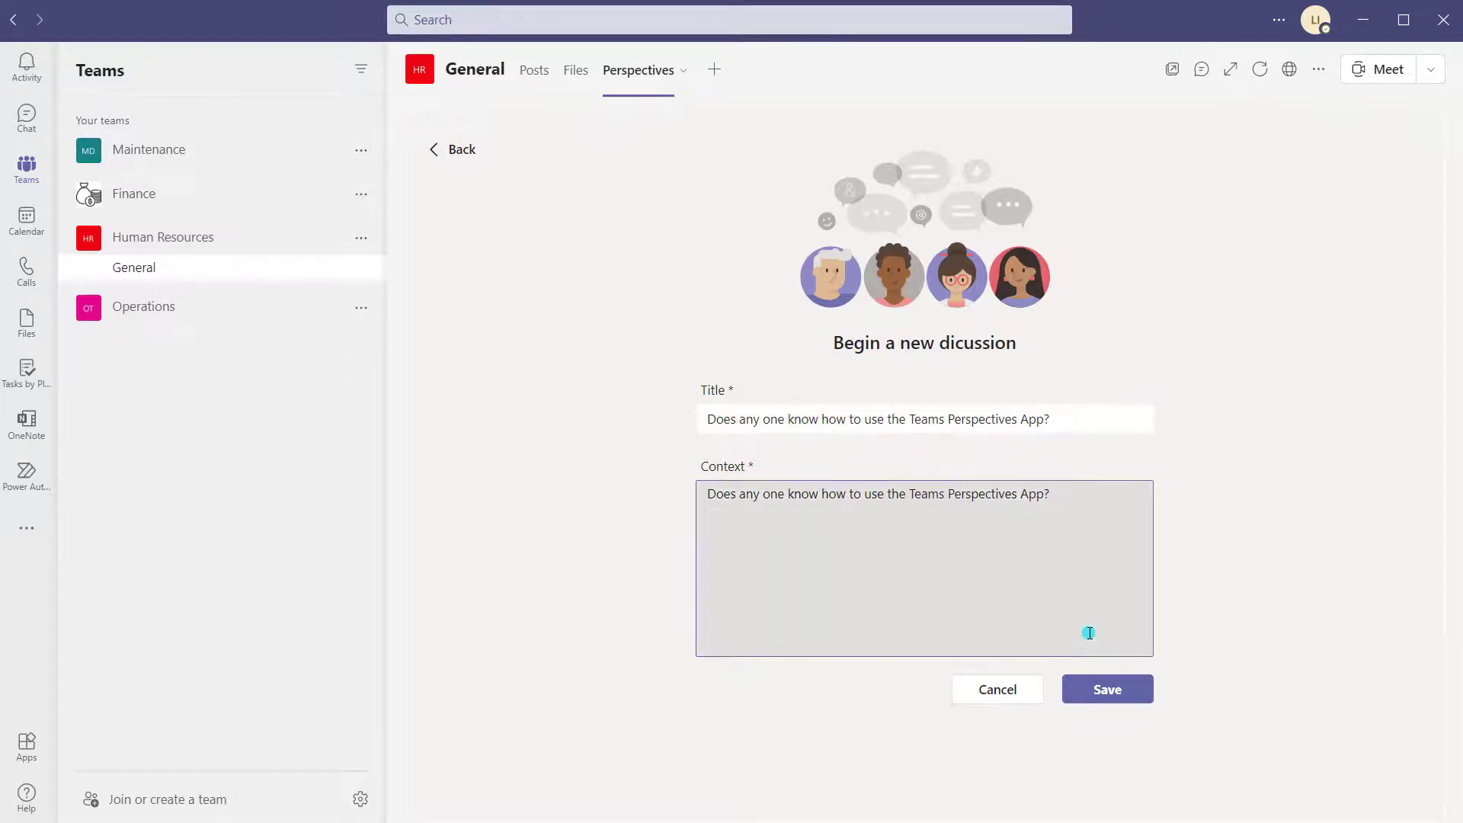
pyautogui.click(1130, 705)
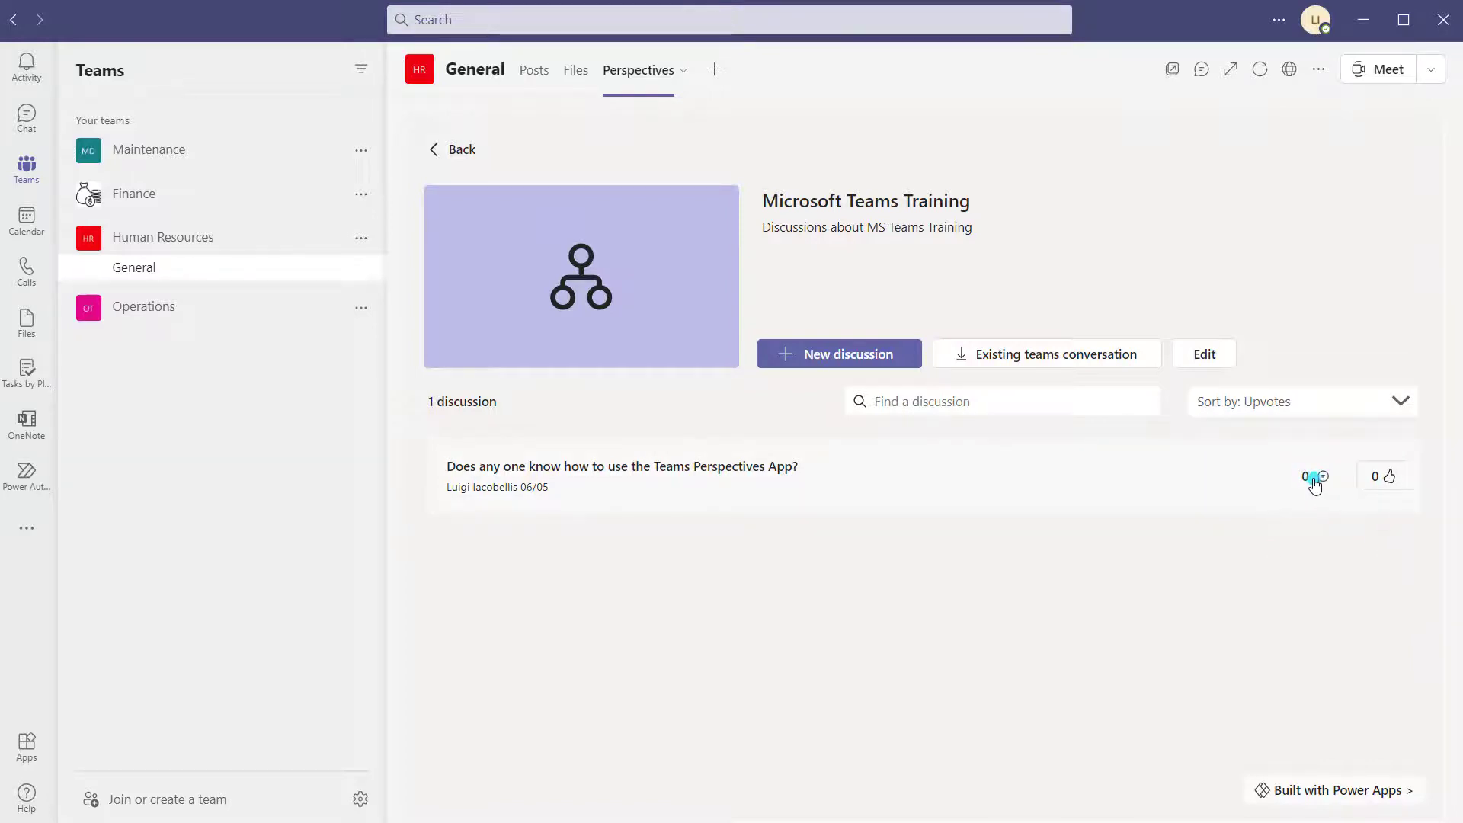
# Step: Upvote the Perspectives App discussion, open it, and close its edit form unchanged
pyautogui.click(1389, 480)
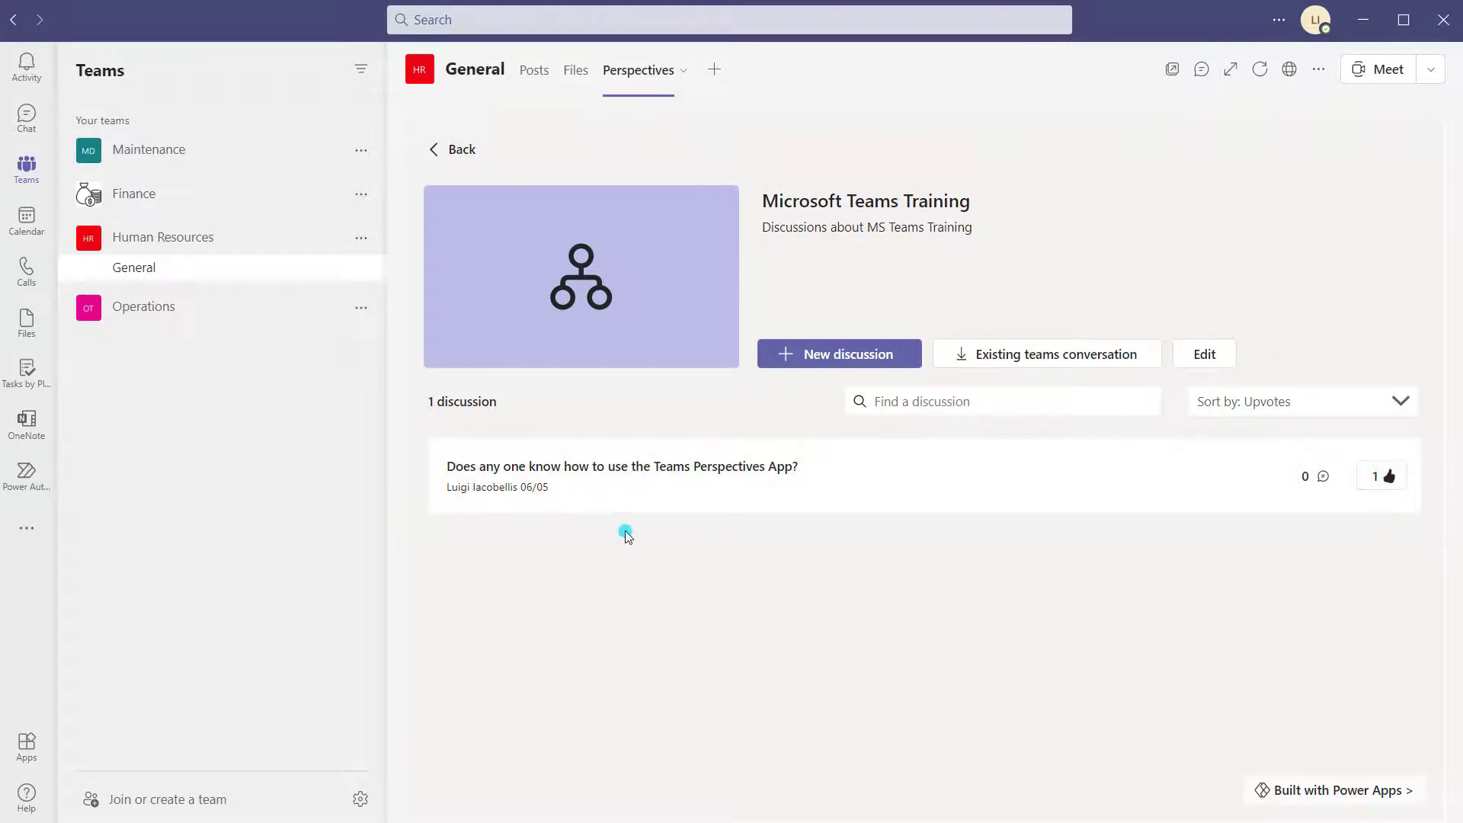
pyautogui.click(647, 475)
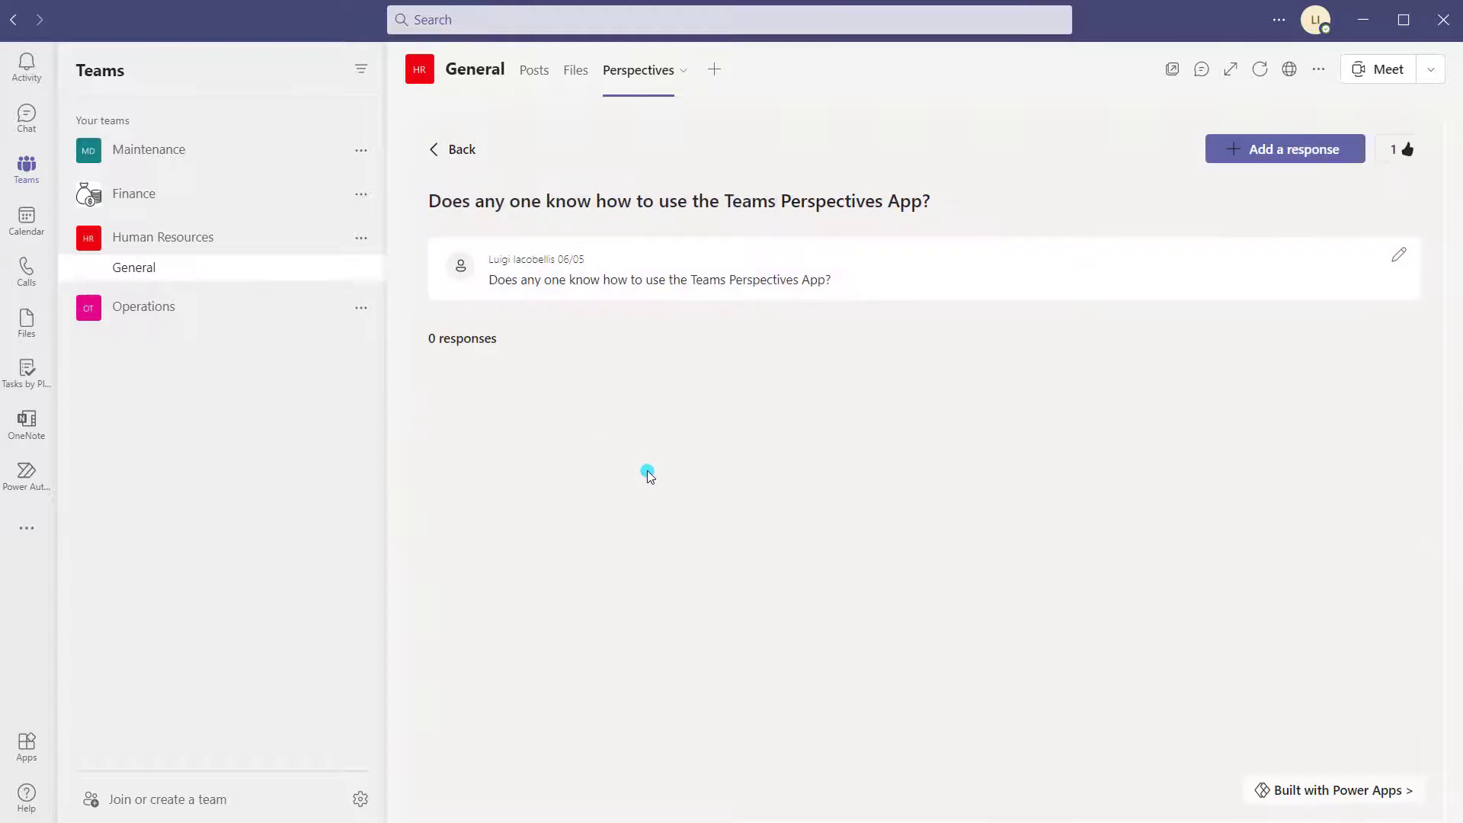
pyautogui.click(1257, 161)
pyautogui.click(1267, 157)
pyautogui.click(1399, 261)
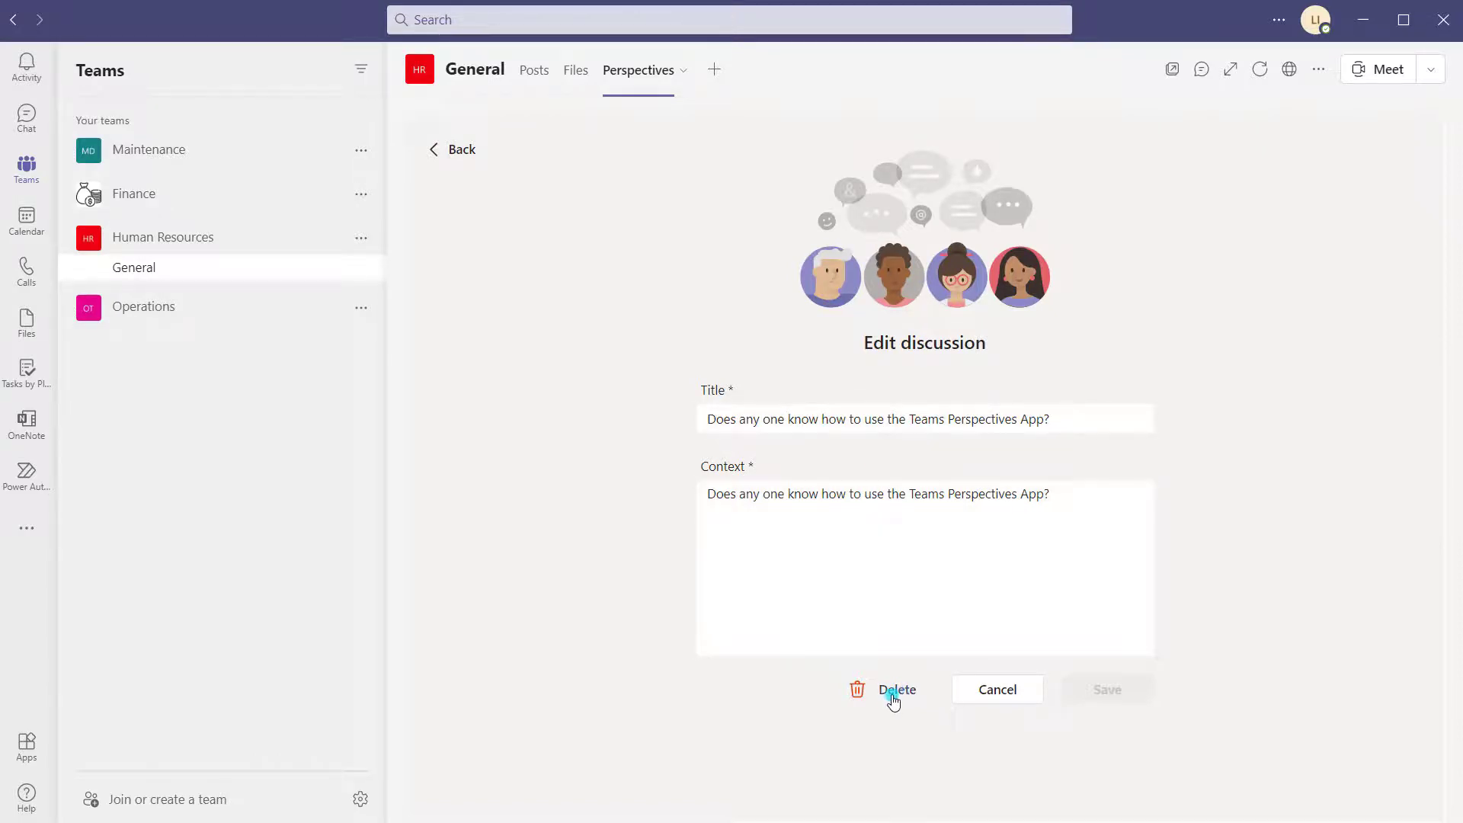
pyautogui.click(1006, 690)
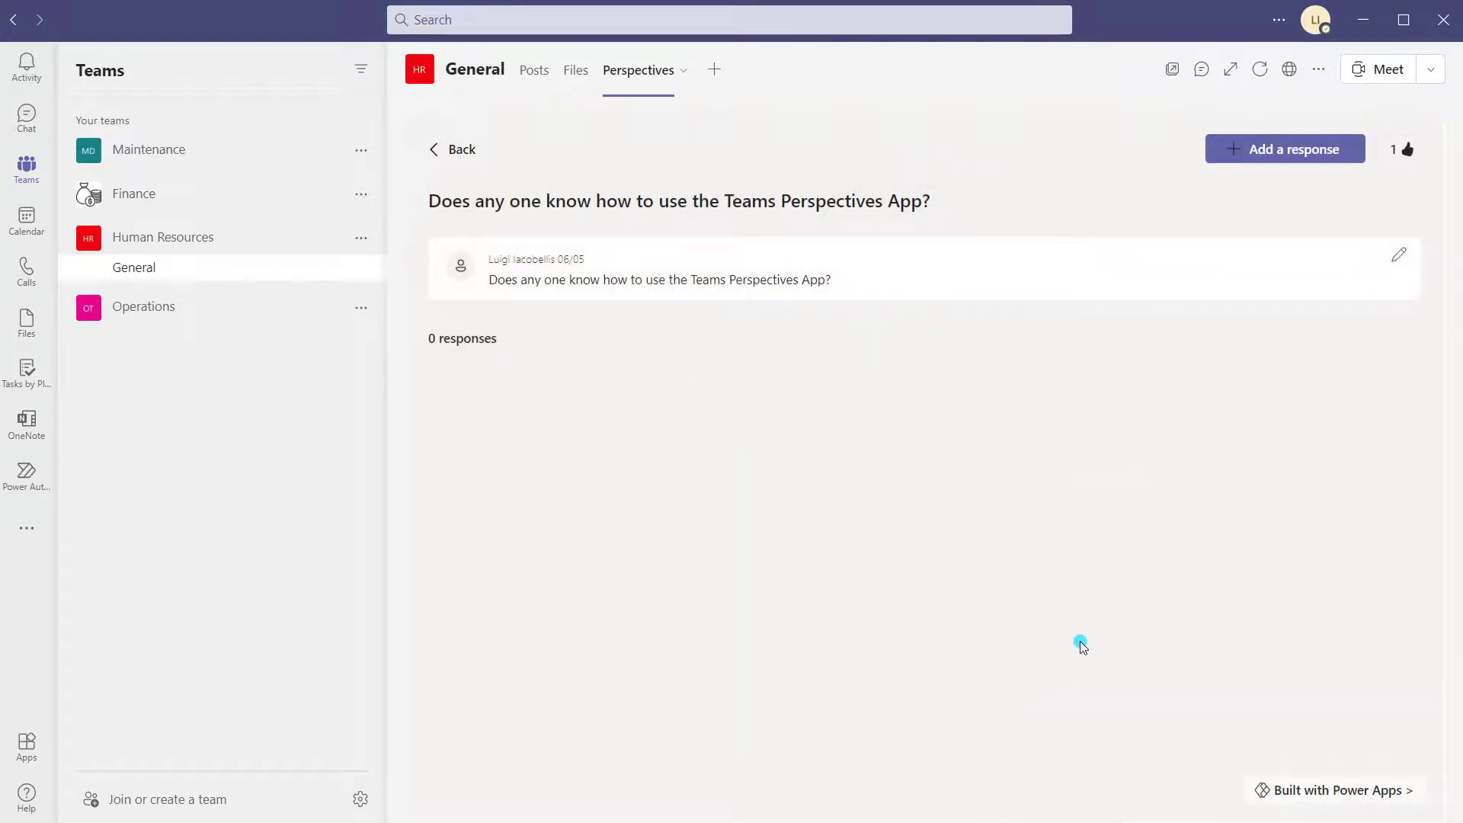
# Step: Post a response starting 'Check out' that recommends a person's tutorial
pyautogui.click(1263, 152)
pyautogui.click(786, 491)
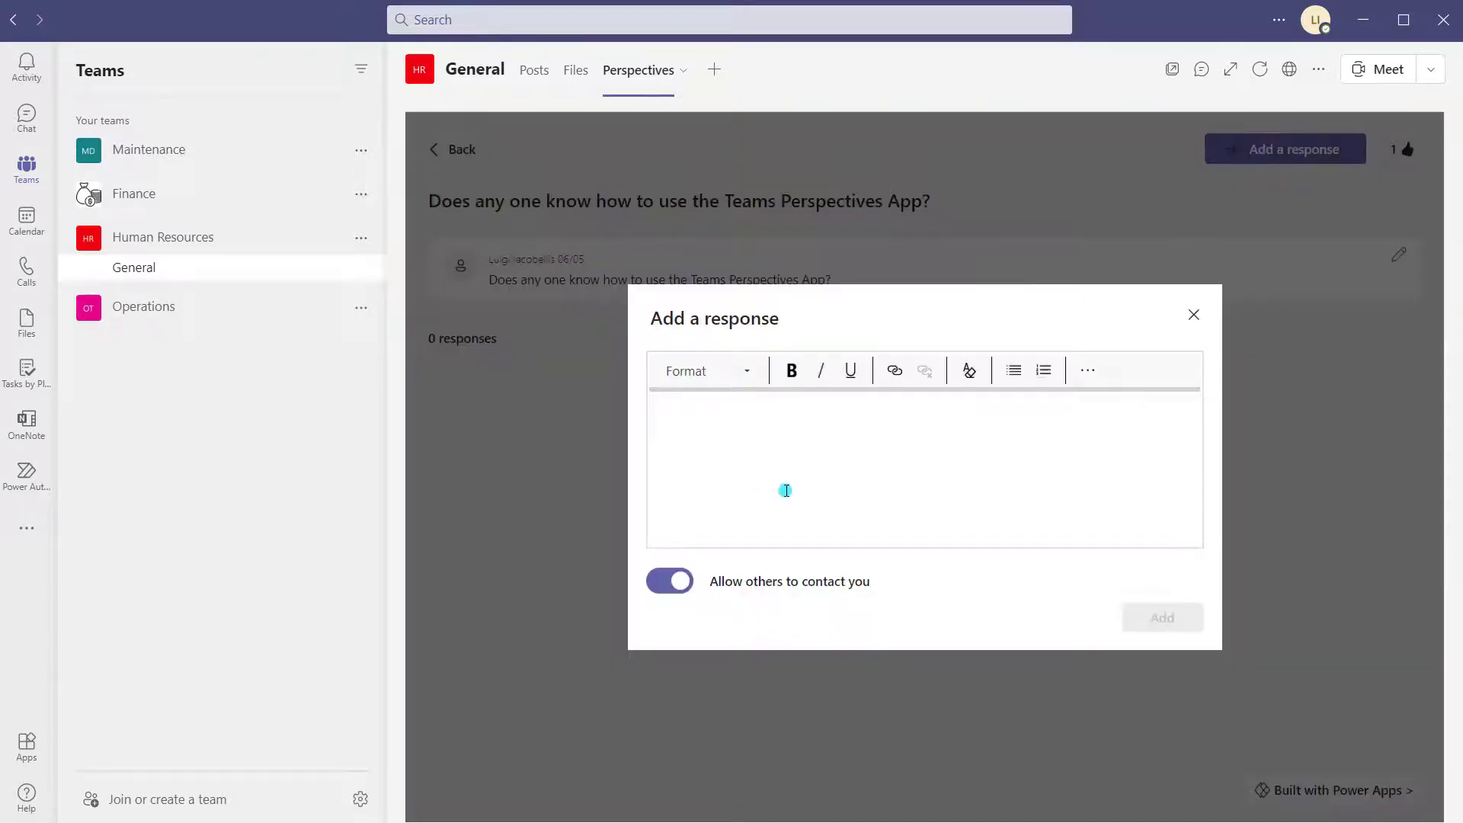
pyautogui.click(872, 454)
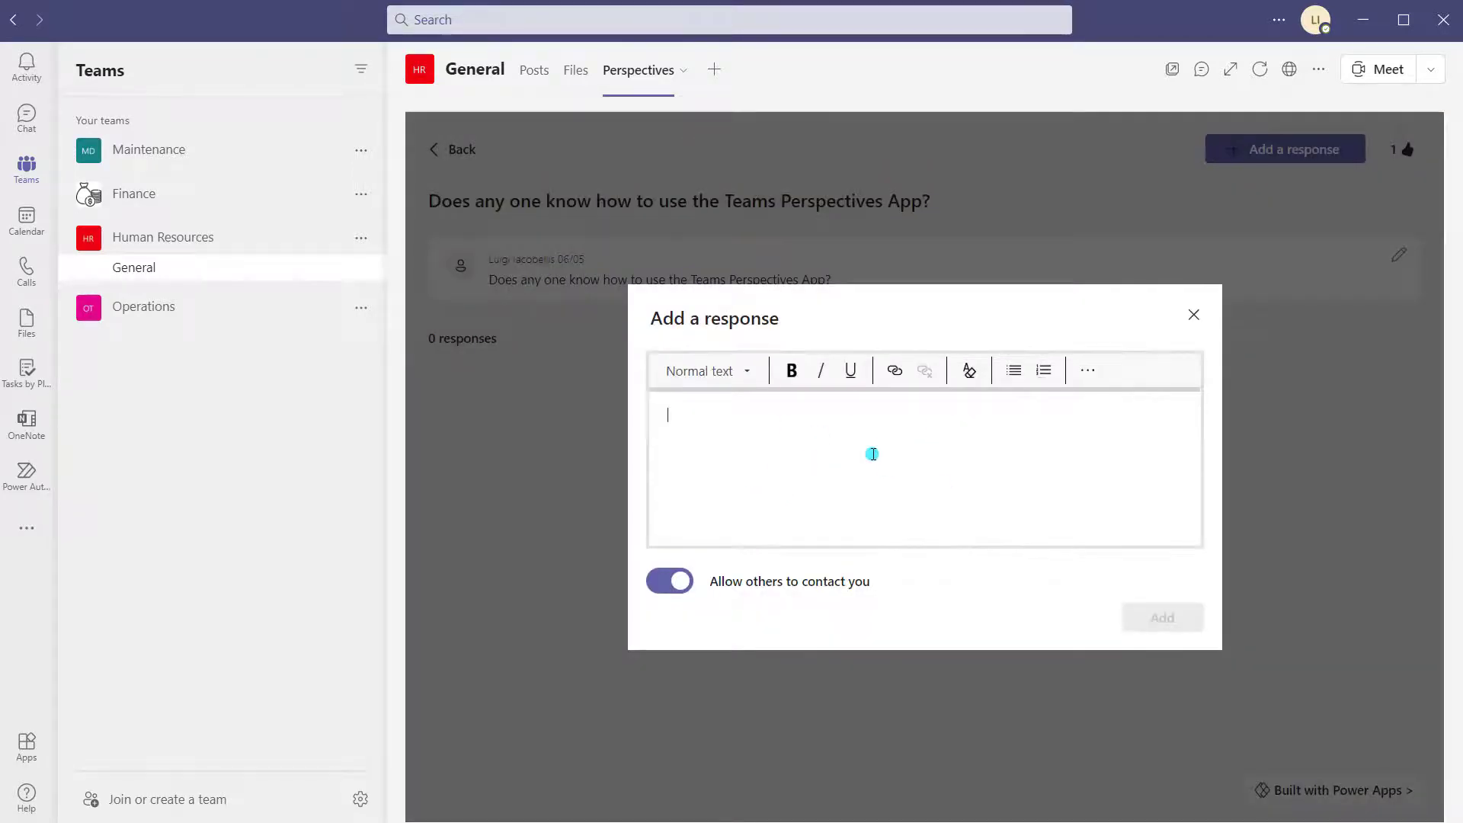
pyautogui.hotkey('shift', 'Tab')
pyautogui.click(932, 434)
pyautogui.write("Check out Lui Iacobellis' tutorial!")
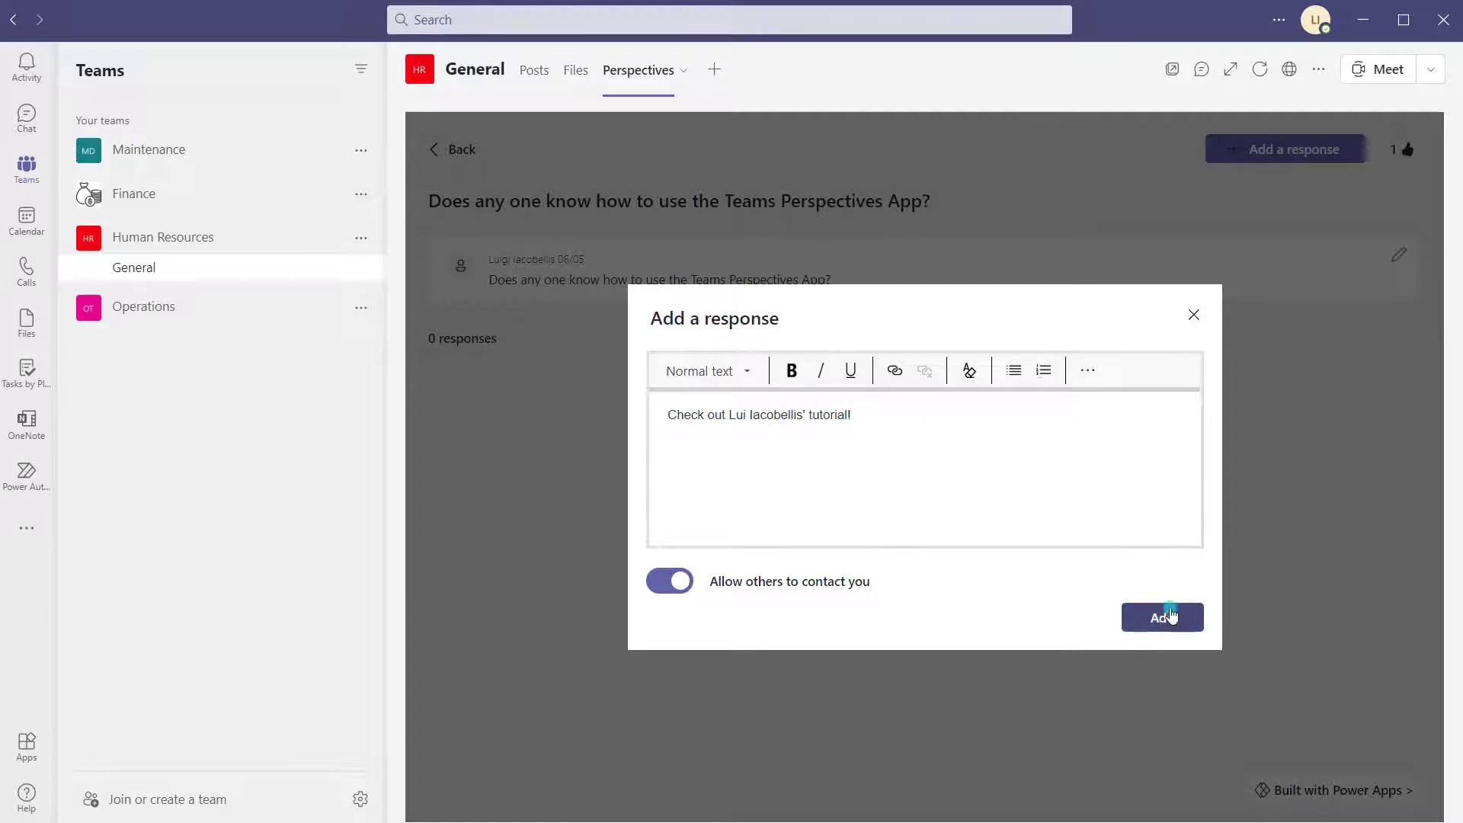
pyautogui.click(1174, 619)
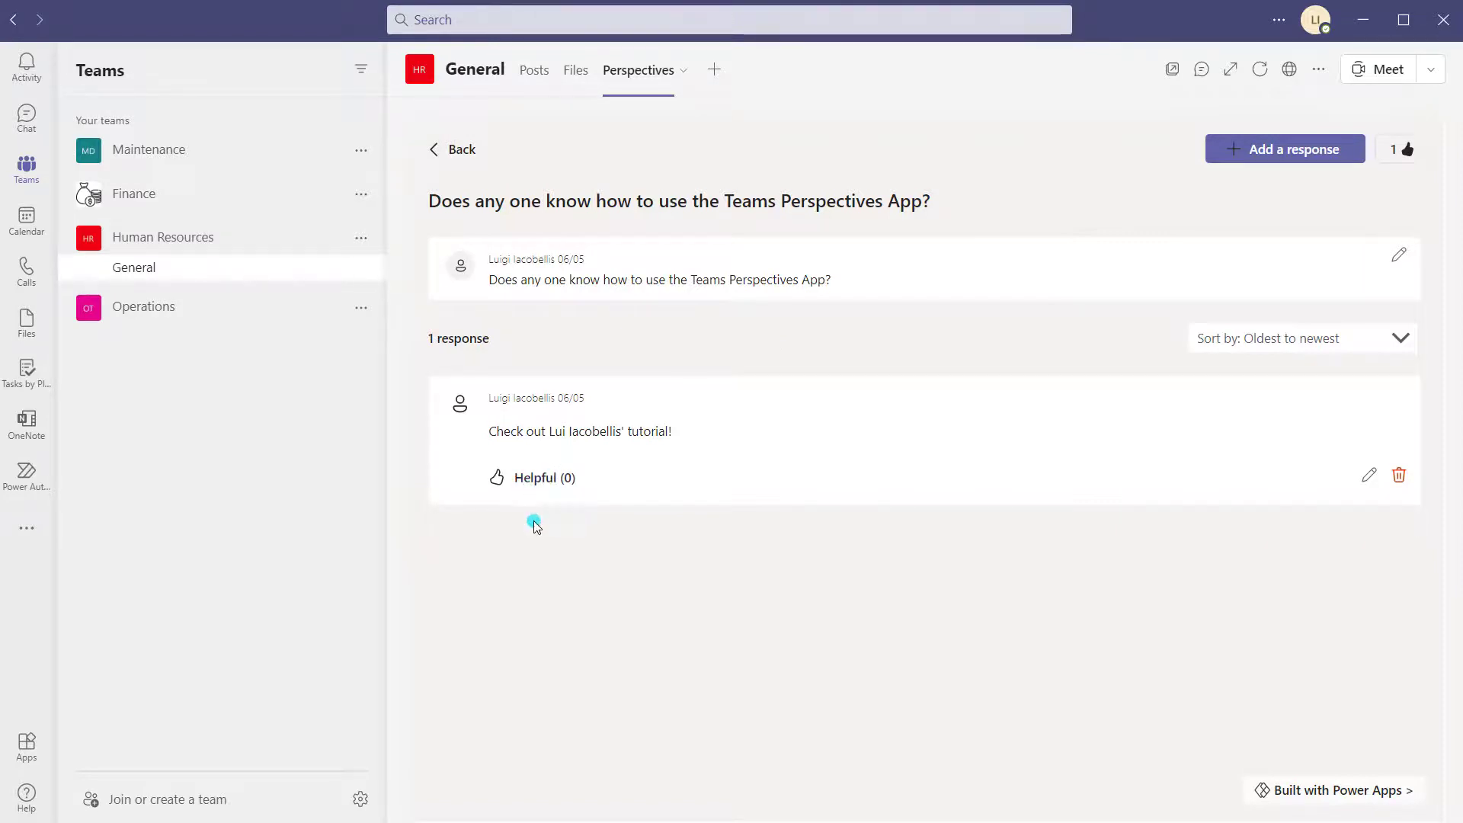
# Step: Mark the response Helpful and return to the Microsoft Teams Training topic page
pyautogui.click(536, 480)
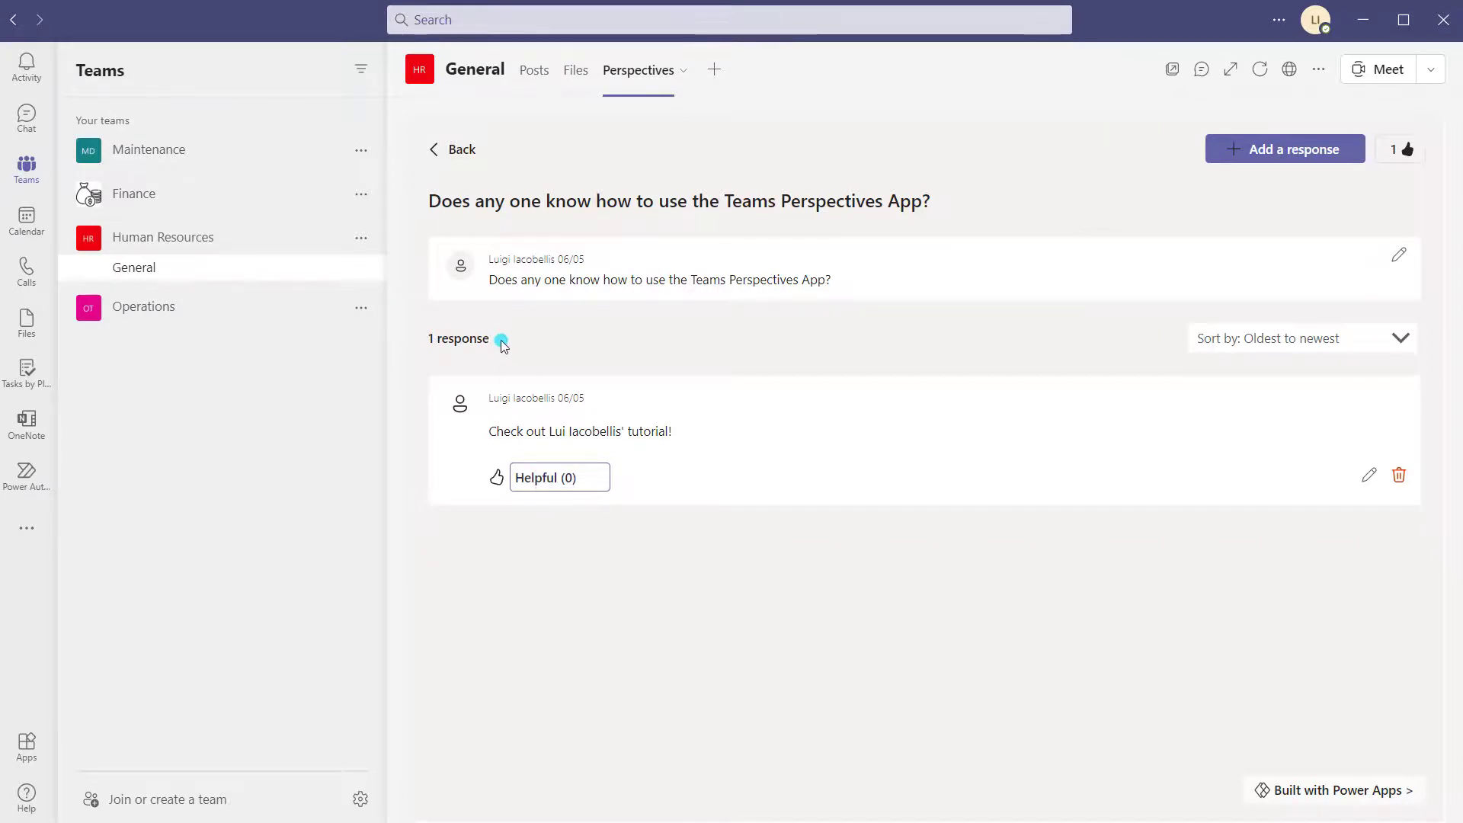
pyautogui.click(434, 153)
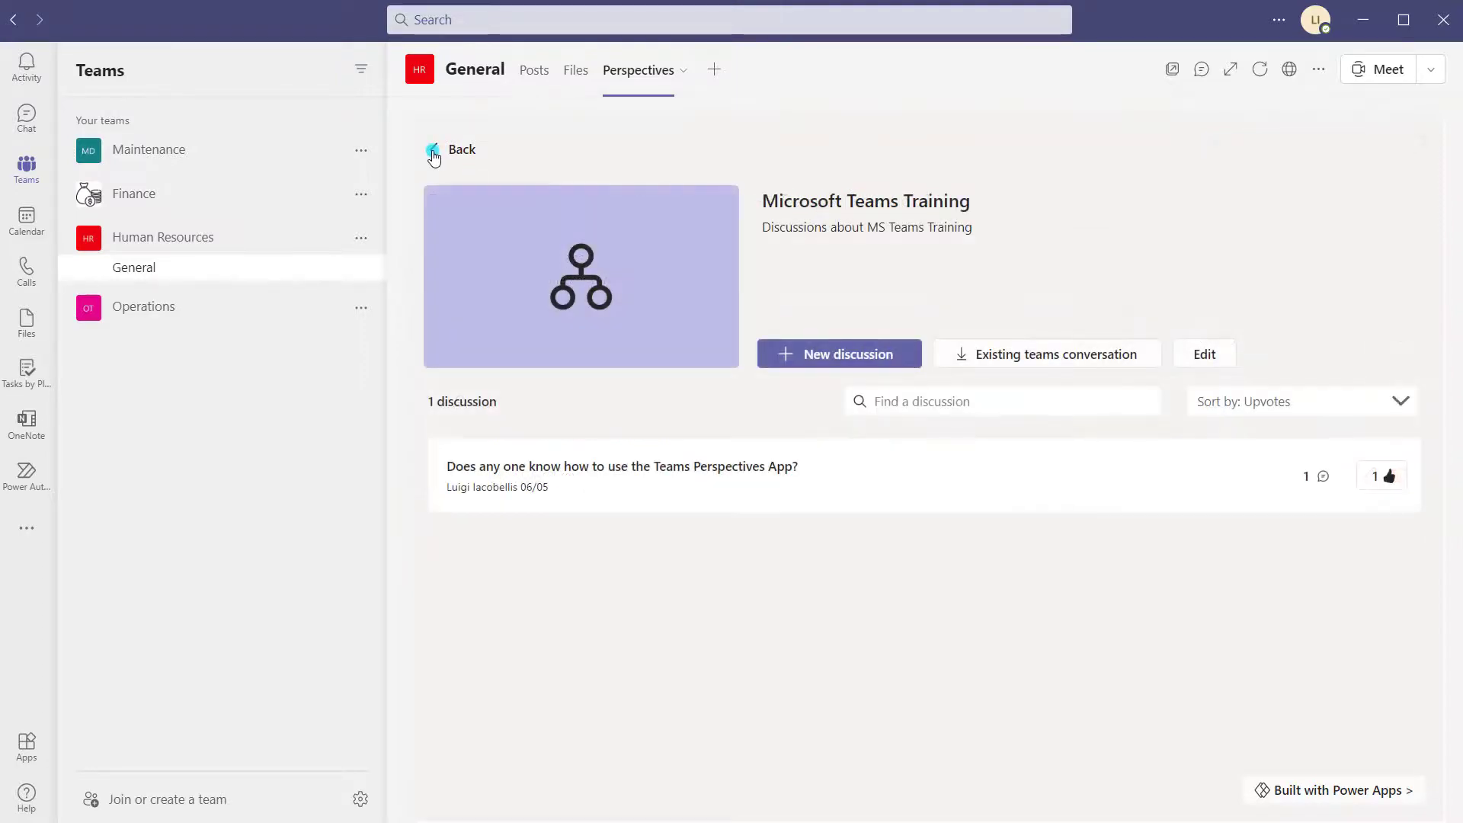
# Step: From the Perspectives home, reopen the Perspectives App discussion under New discussions and mark its response Helpful
pyautogui.click(433, 152)
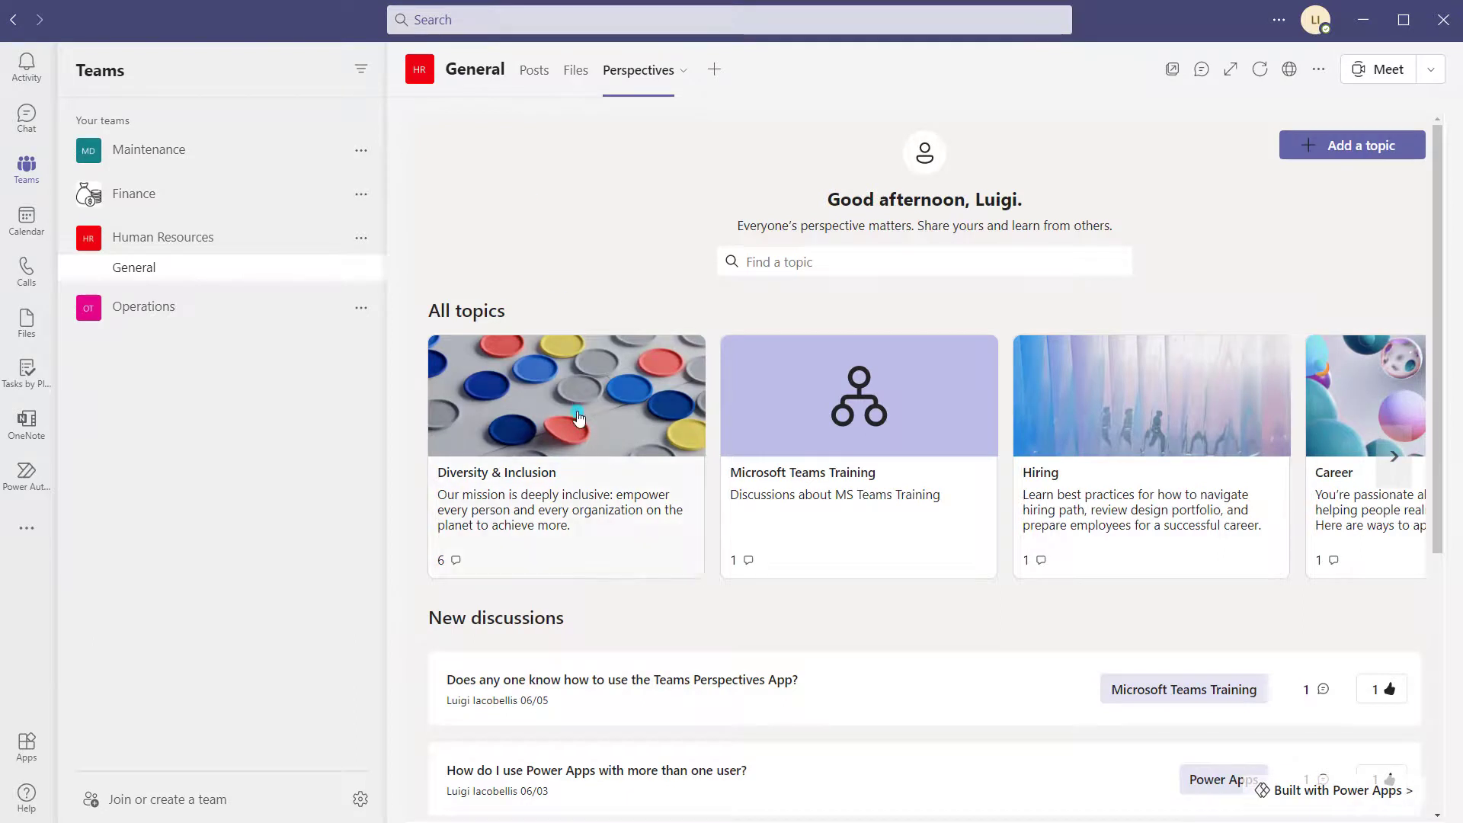
pyautogui.scroll(-1, 564, 419)
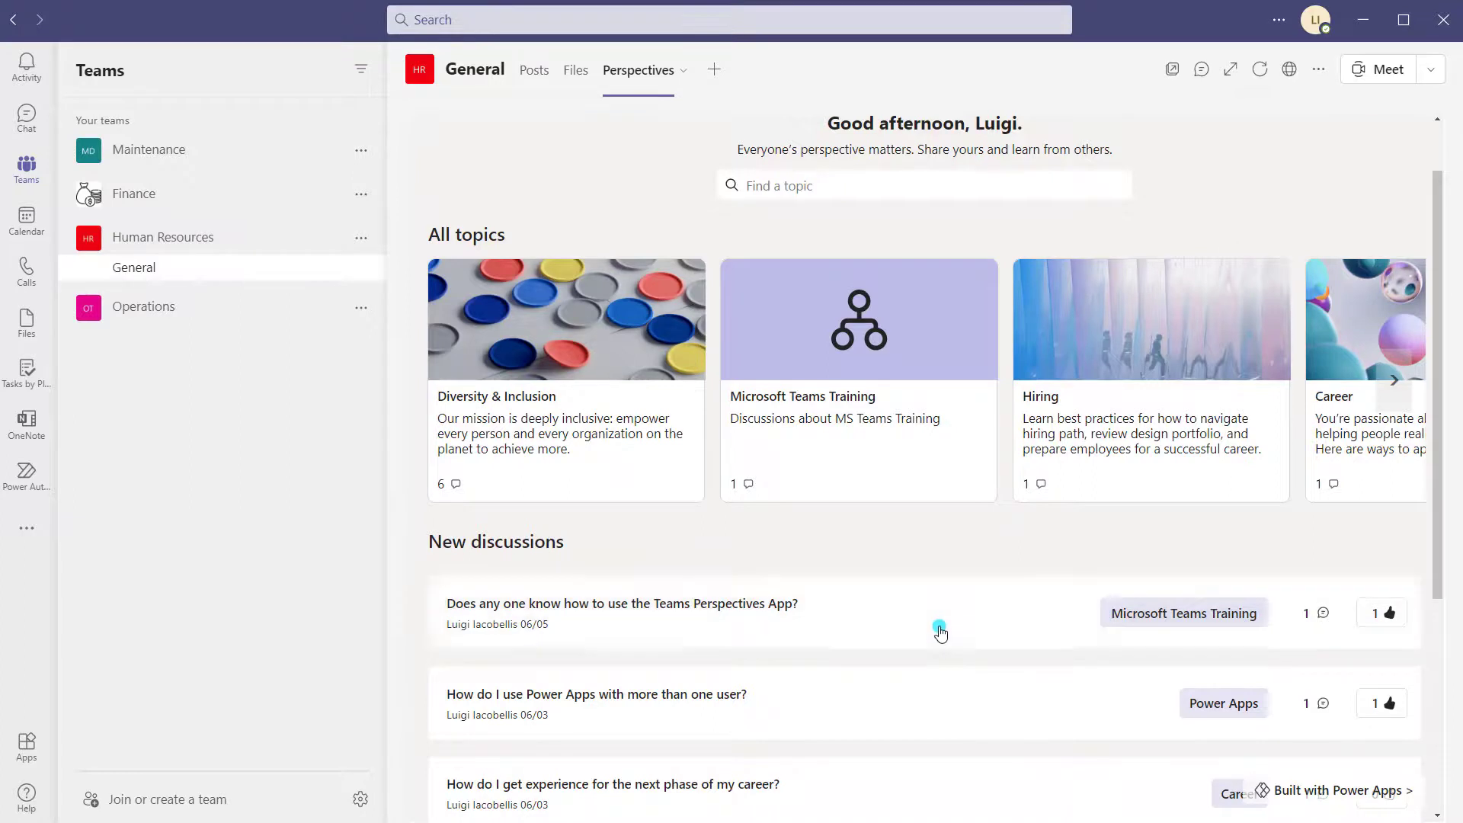
pyautogui.click(940, 630)
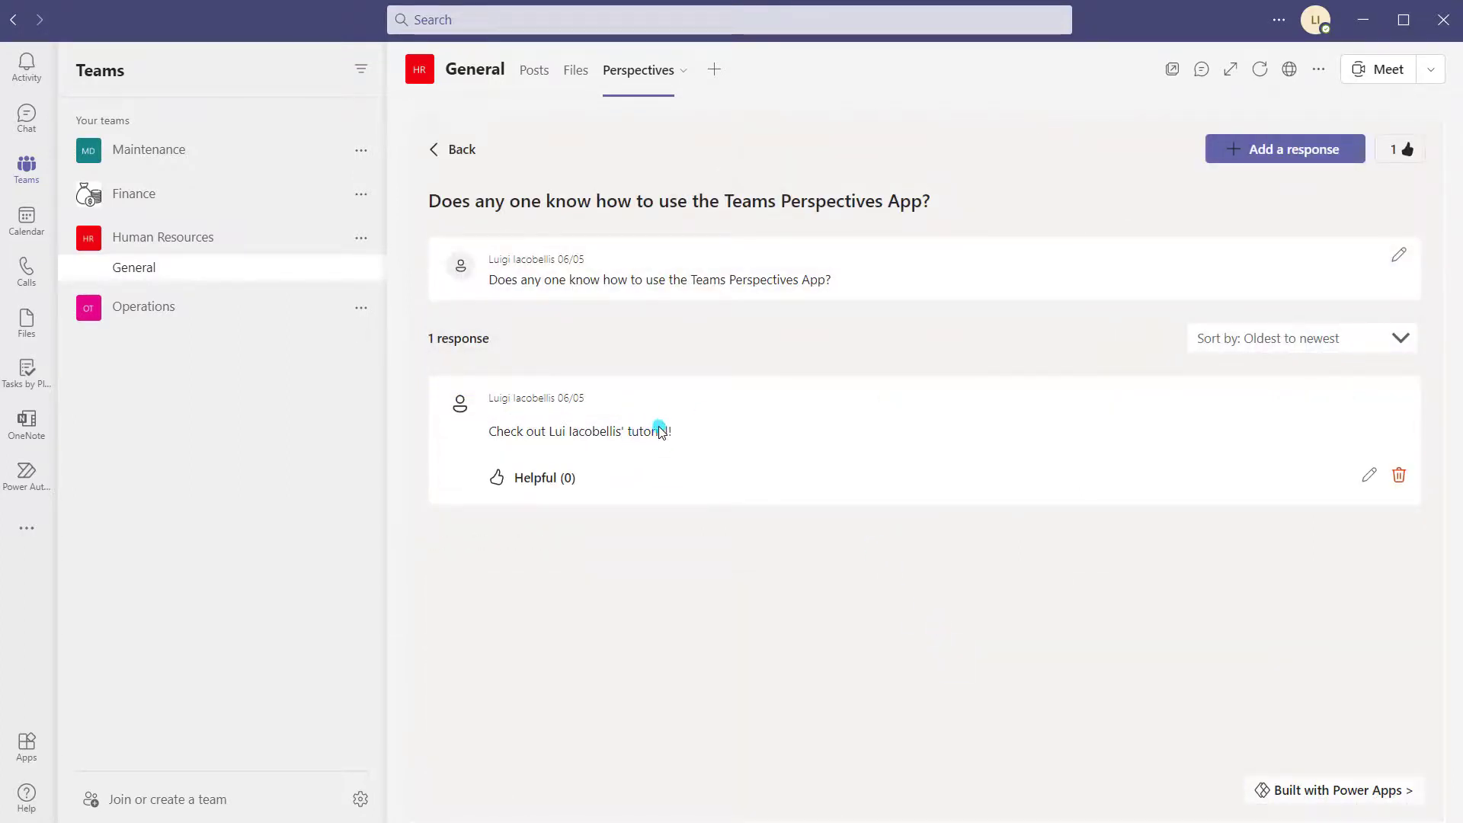
pyautogui.click(536, 493)
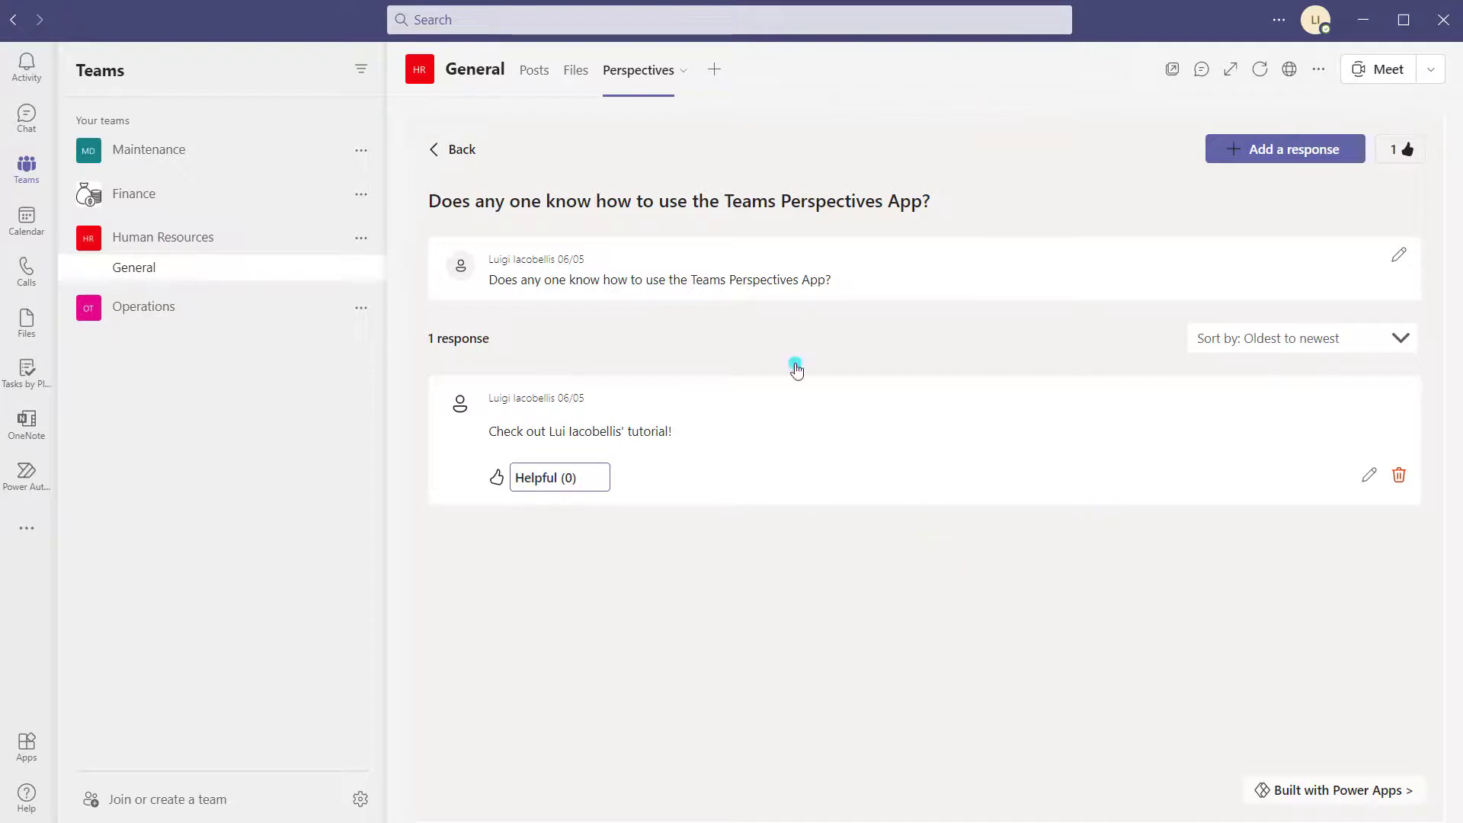
# Step: Return to the Perspectives home page and scroll down to New discussions
pyautogui.click(436, 155)
pyautogui.click(436, 153)
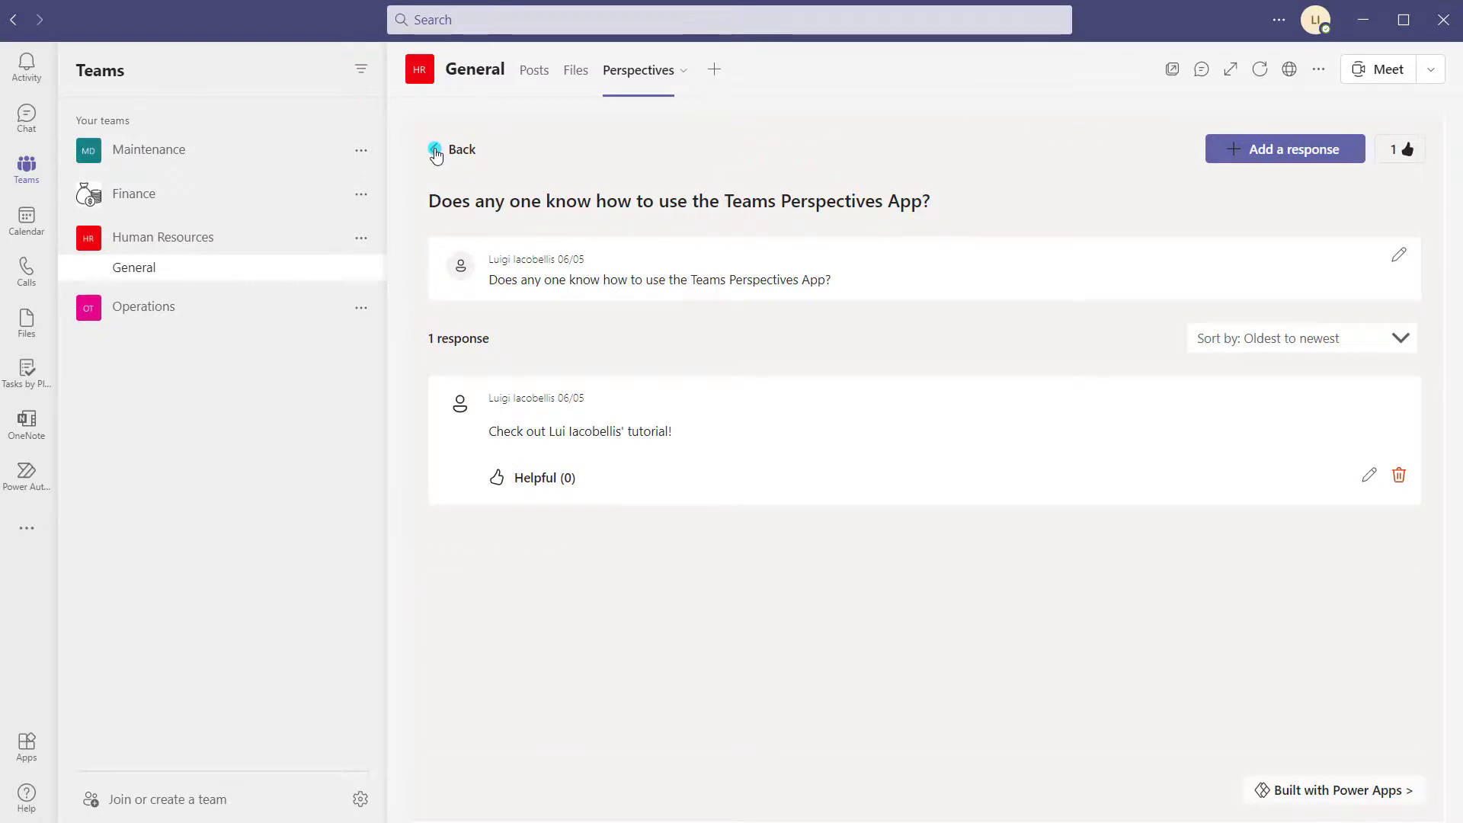
pyautogui.scroll(-1, 804, 436)
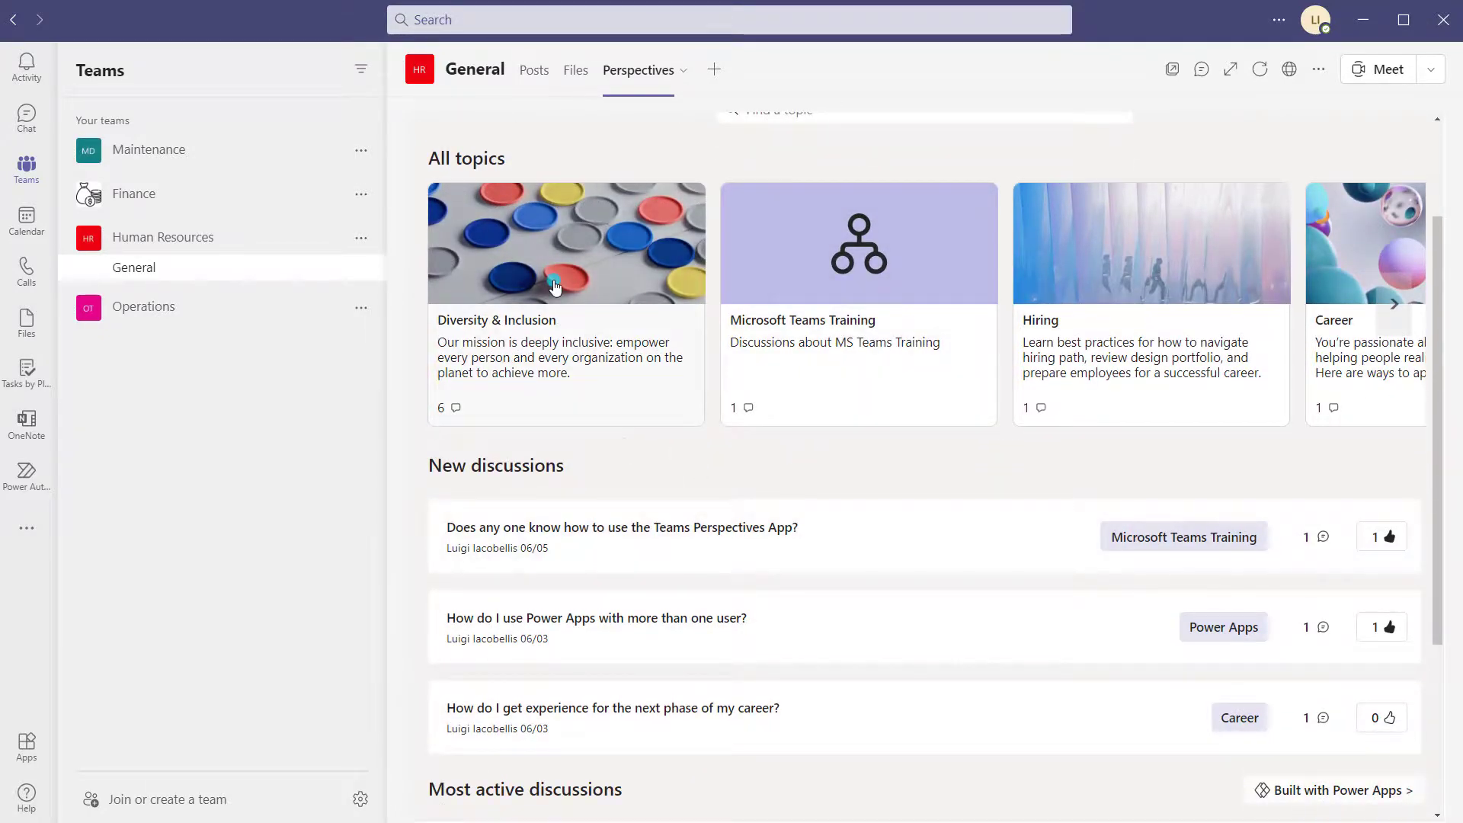
# Step: Open the Diversity & Inclusion topic and its discussion on supporting a struggling teammate
pyautogui.click(554, 288)
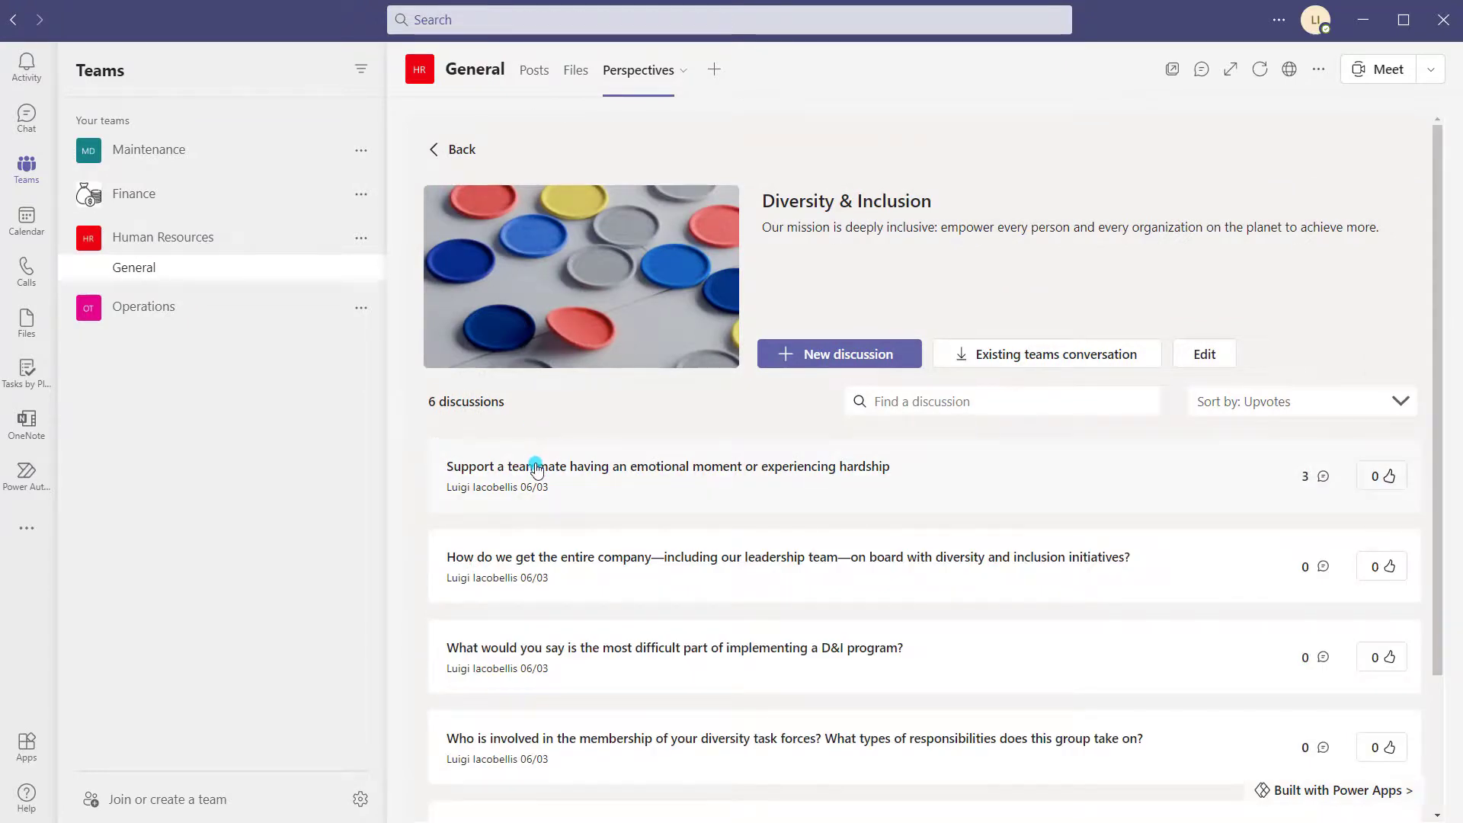
pyautogui.moveTo(539, 473)
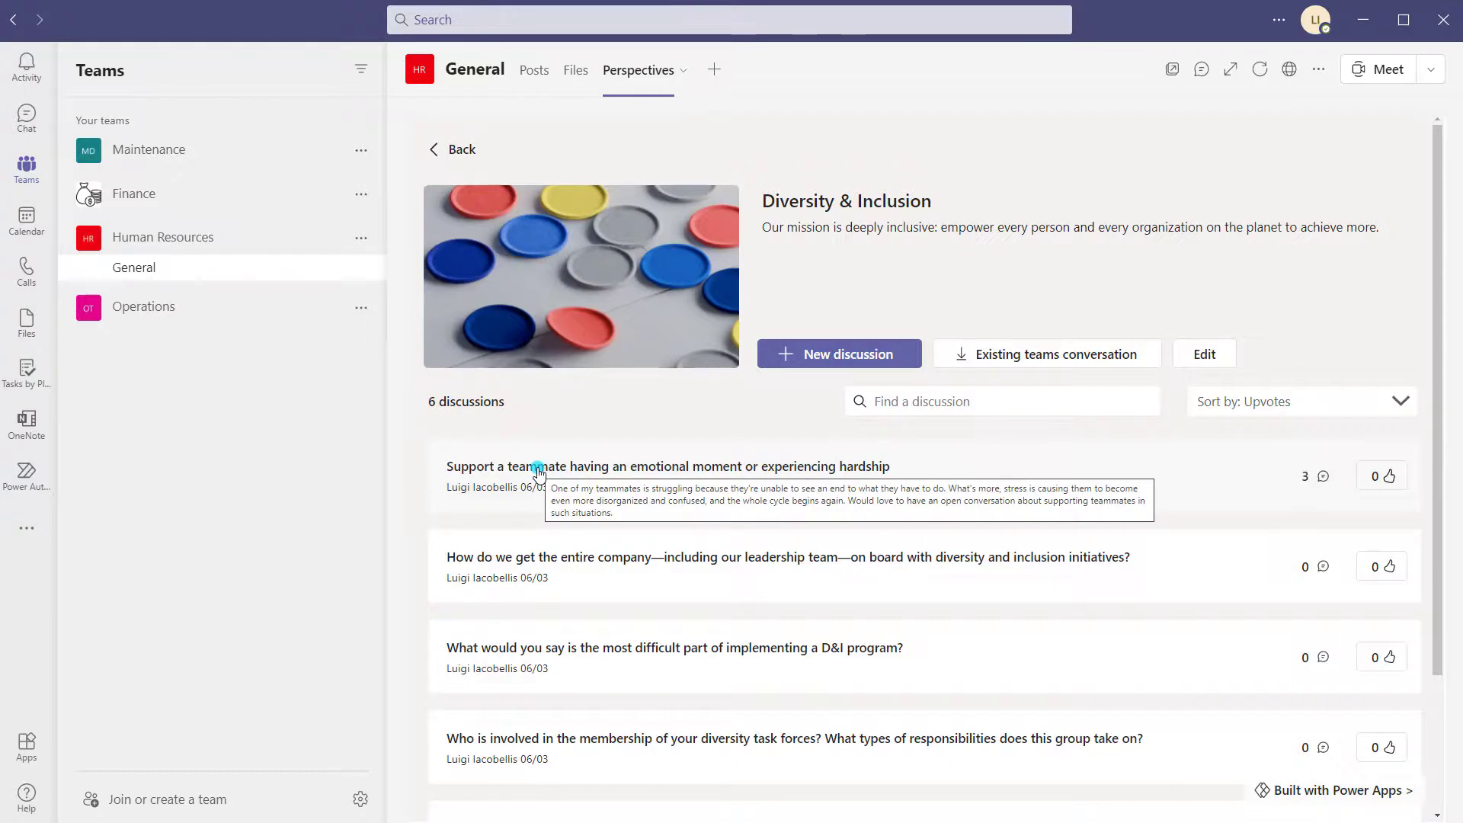
pyautogui.click(538, 467)
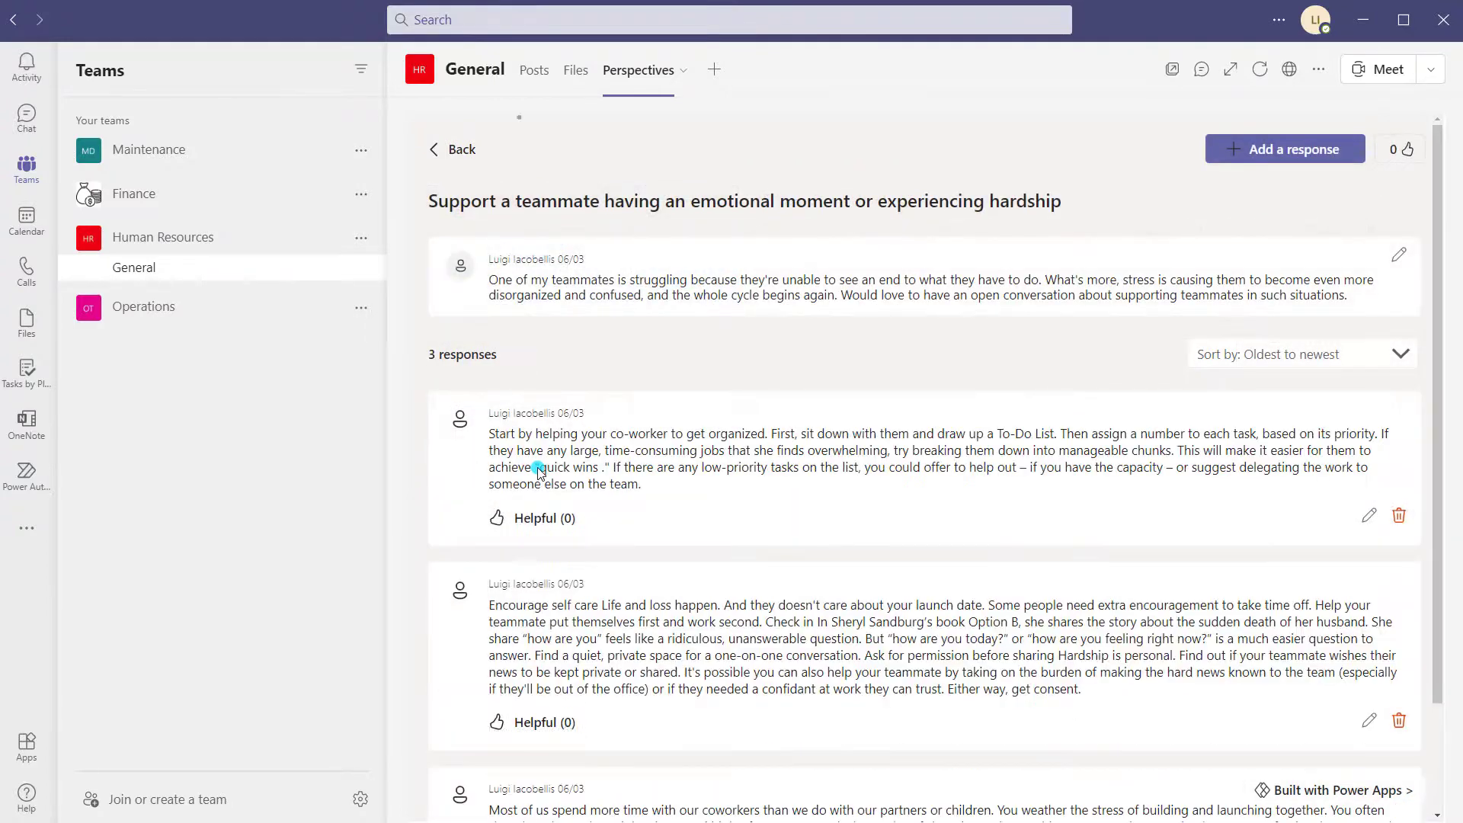
# Step: Scroll through the three responses, briefly highlighting the second response's Recommended label
pyautogui.scroll(-2, 539, 470)
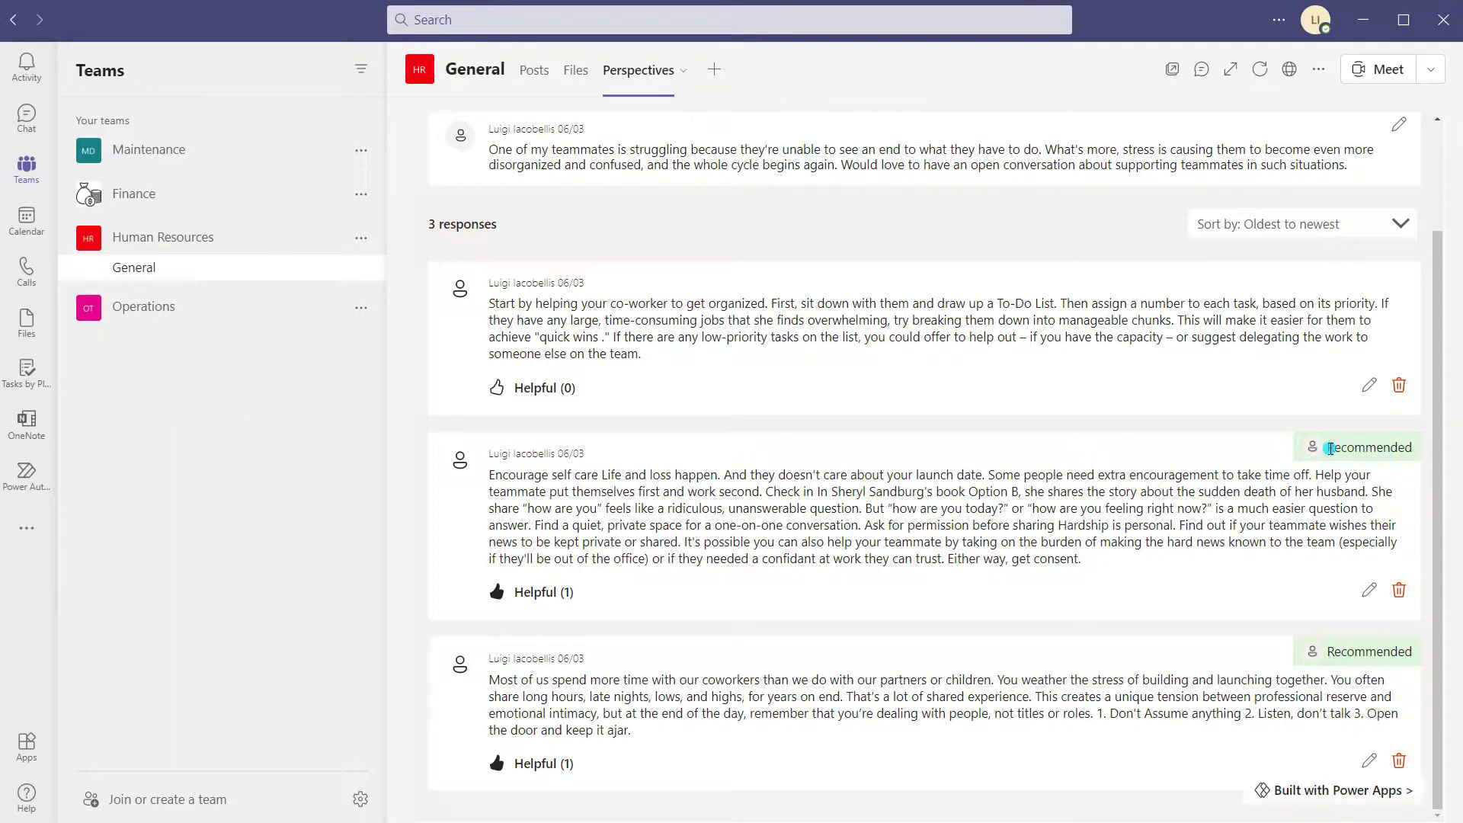
pyautogui.moveTo(1330, 448); pyautogui.dragTo(1410, 448)
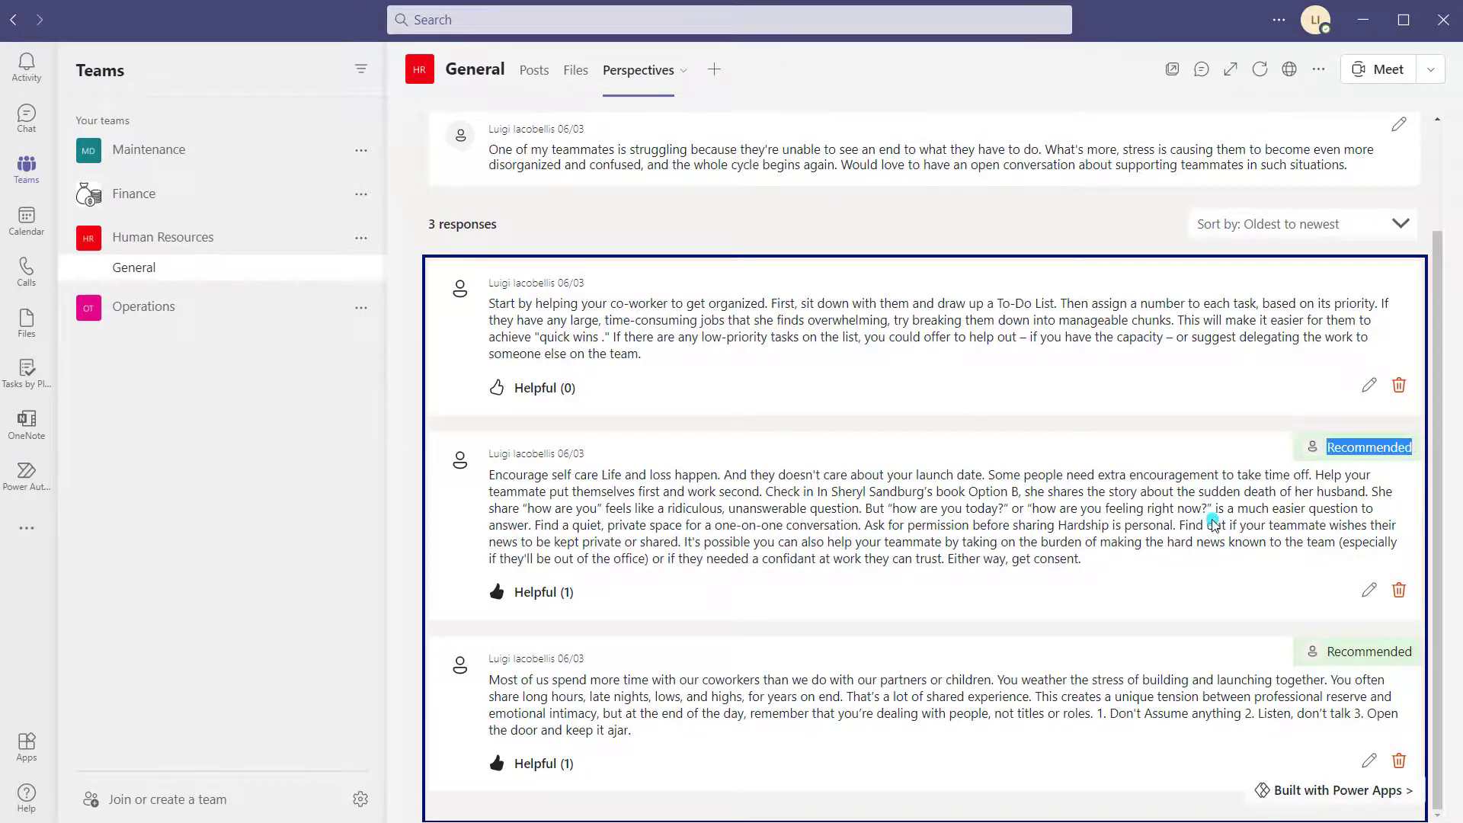
pyautogui.click(1114, 520)
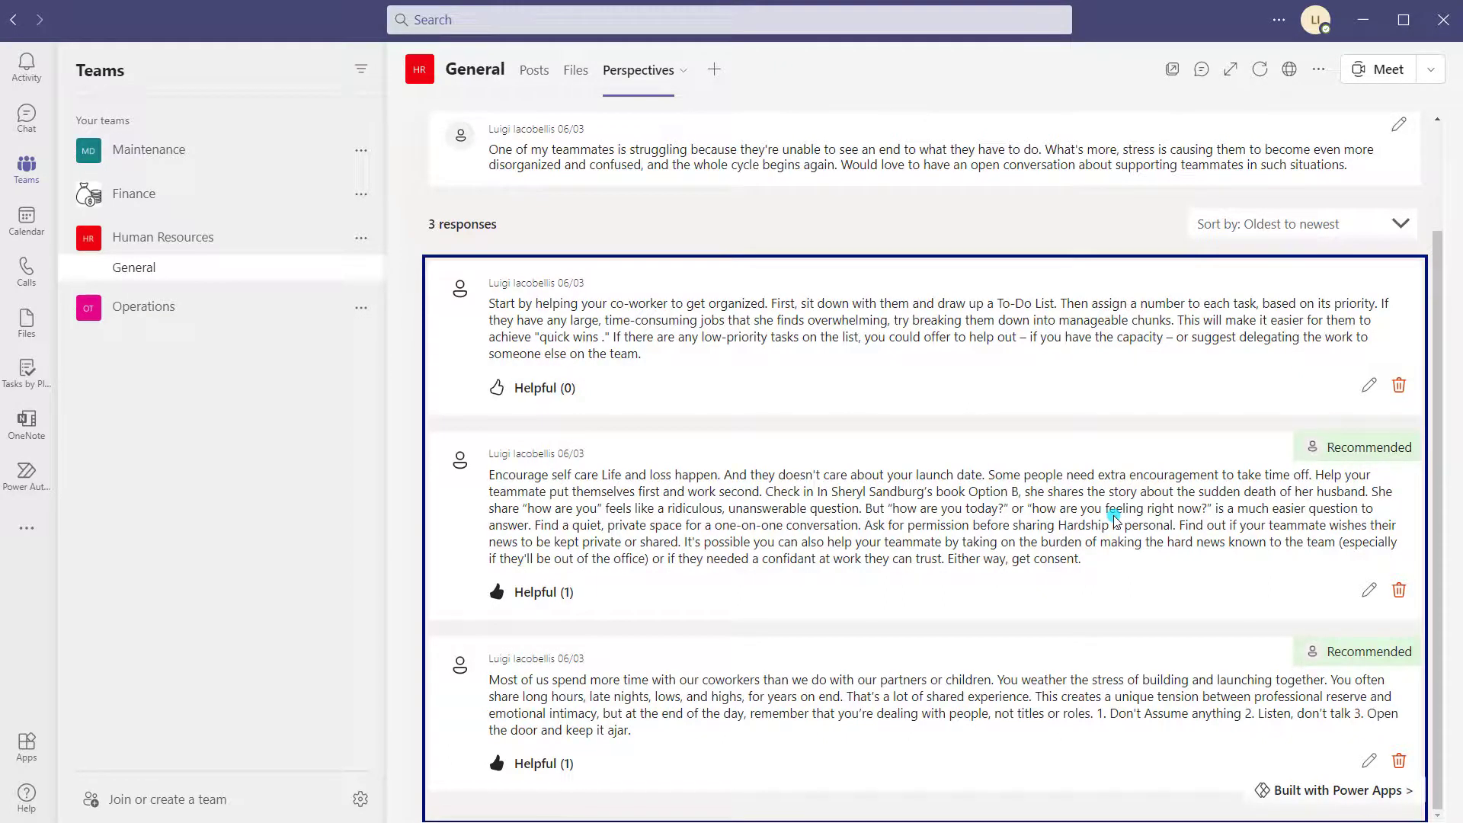